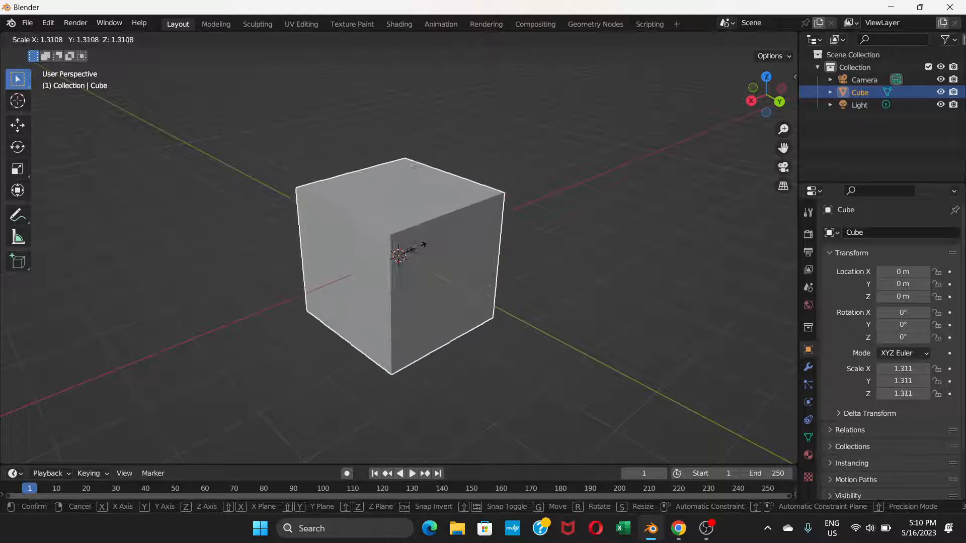
# Cancel the uniform scaling and try stretching the cube along the global Z axis to about 1.75.
pyautogui.rightClick(415, 248)
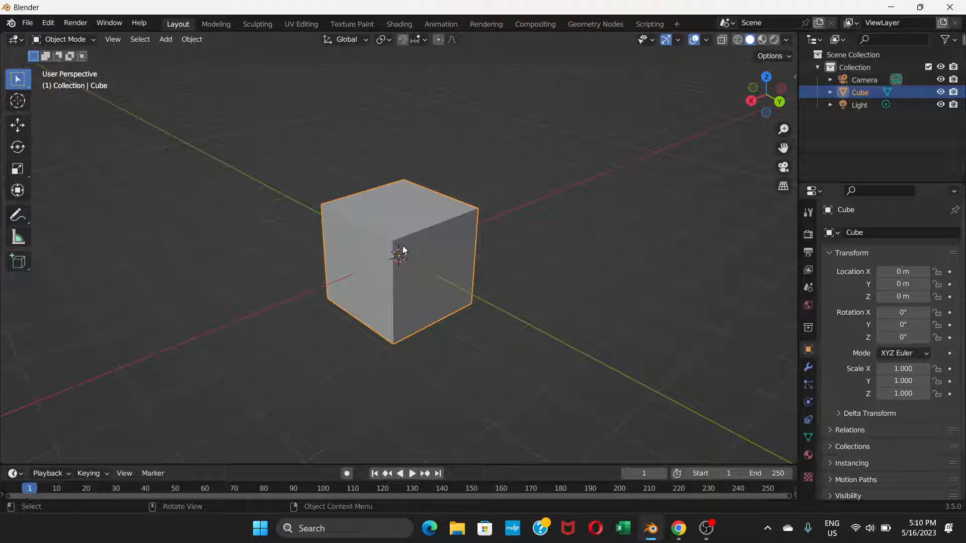
pyautogui.press('s')
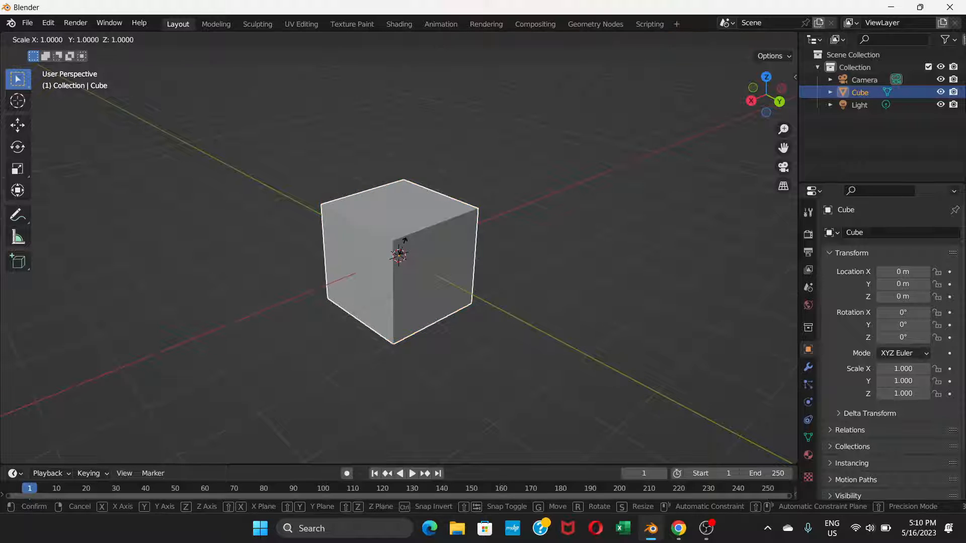
pyautogui.press('z')
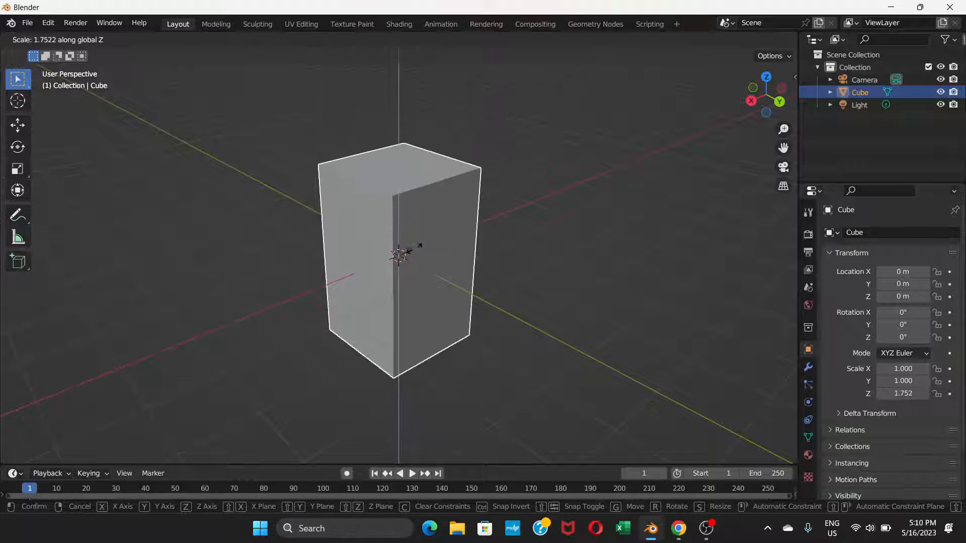
pyautogui.press('Escape')
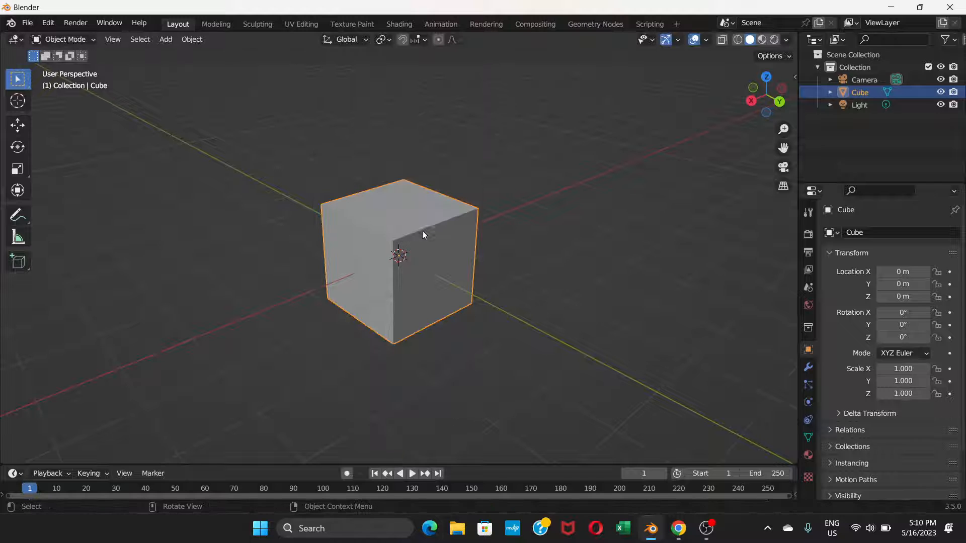
# Try scaling the cube along the global X axis to about 2.61, and undo the resize.
pyautogui.press('s')
pyautogui.press('x')
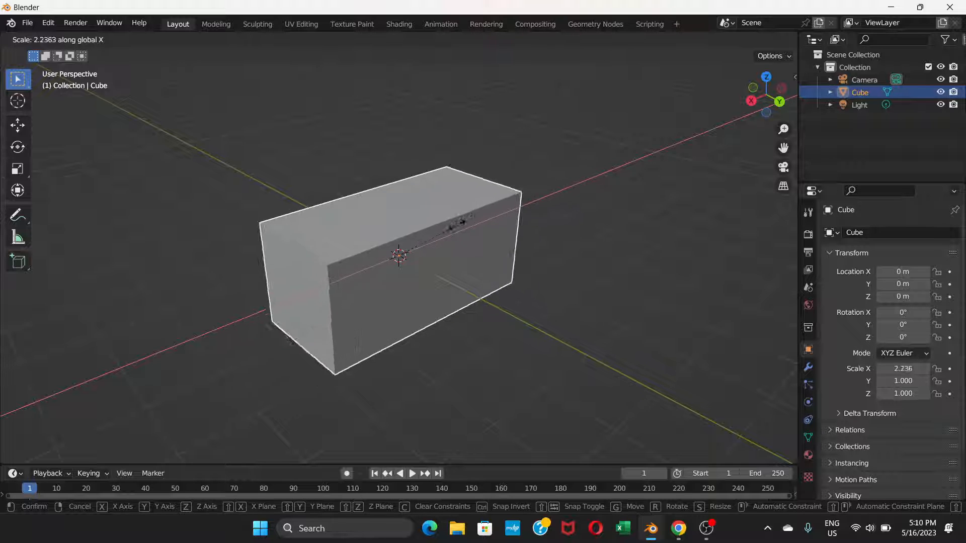
pyautogui.click(472, 215)
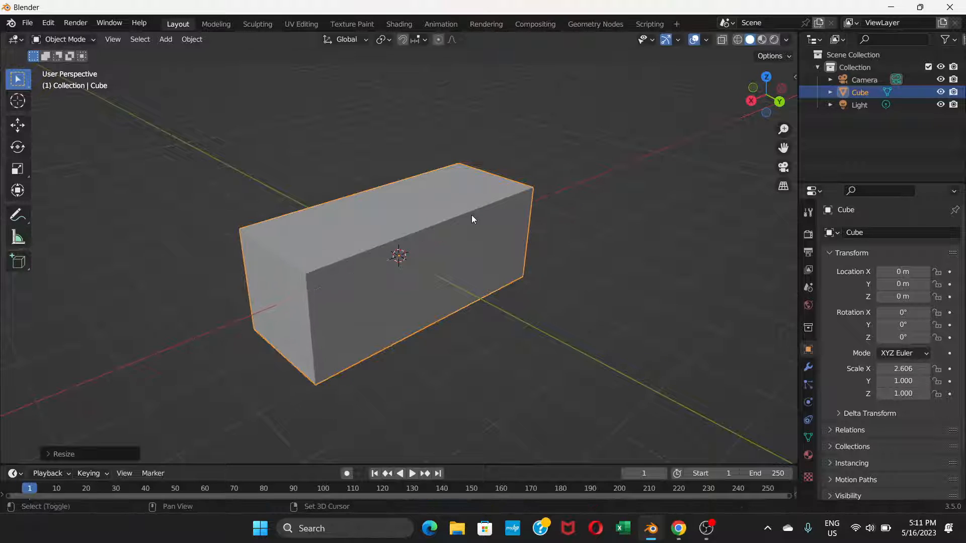
pyautogui.hotkey('shift', 'z')
pyautogui.hotkey('shift', 'z')
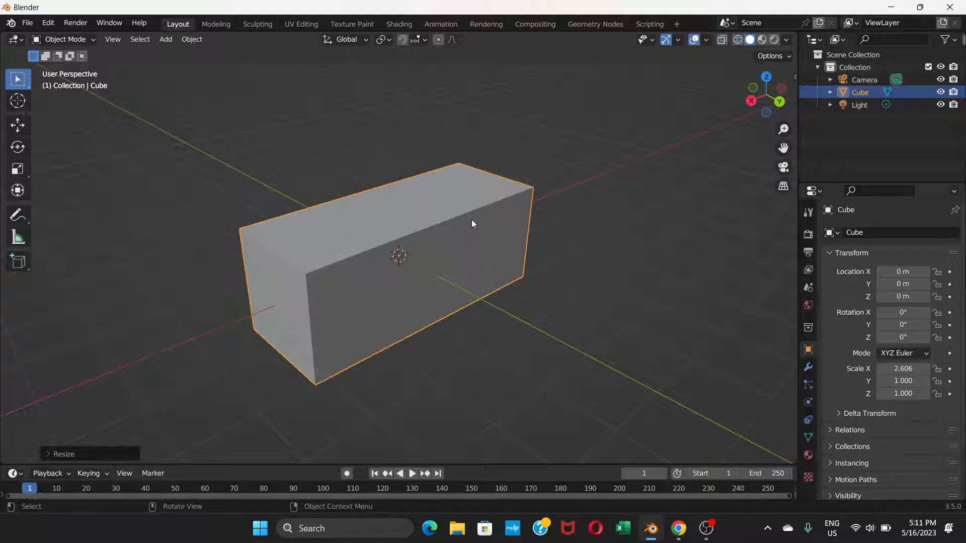
pyautogui.hotkey('ctrl', 'z')
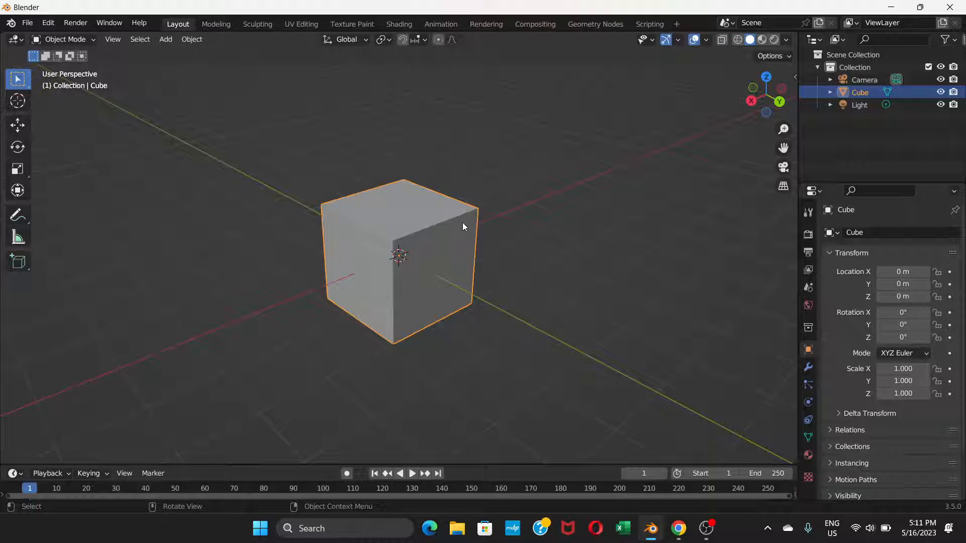
# Try scaling the cube along the global Y axis to about 0.48, and cancel the scaling.
pyautogui.press('s')
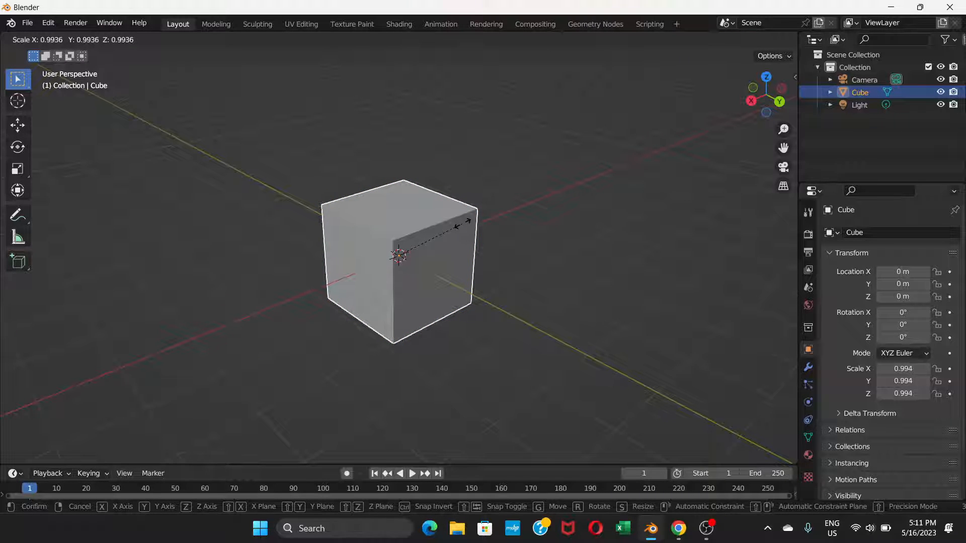
pyautogui.press('y')
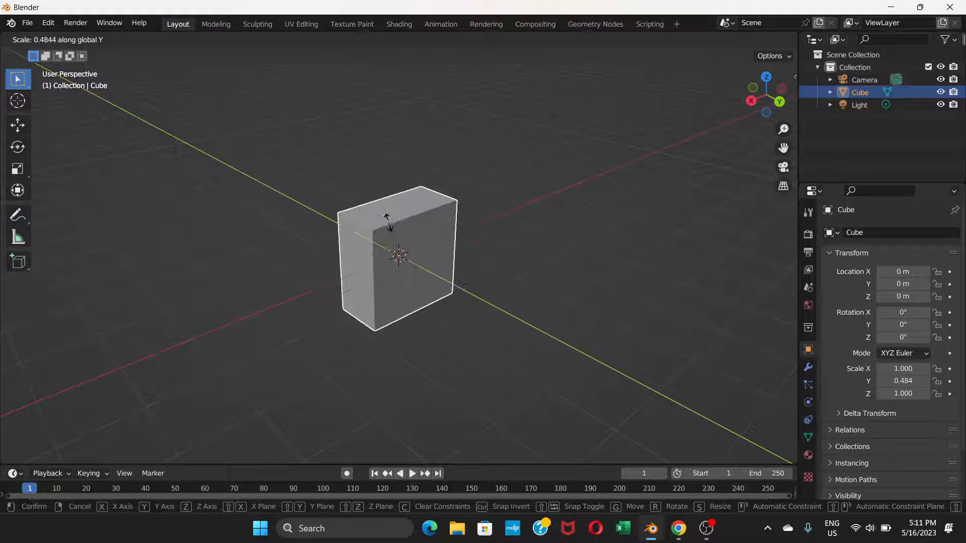
pyautogui.press('Escape')
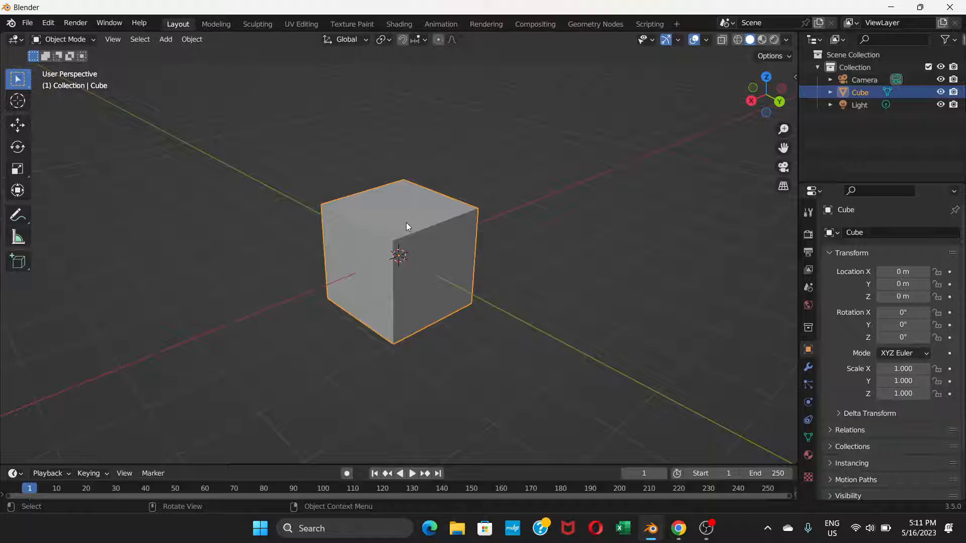
pyautogui.press('s')
pyautogui.press('x')
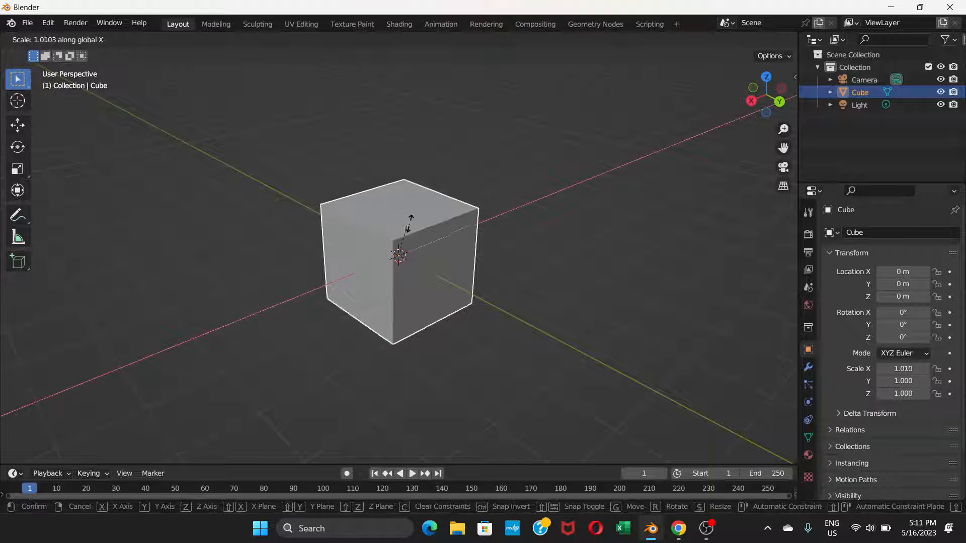
pyautogui.press('Escape')
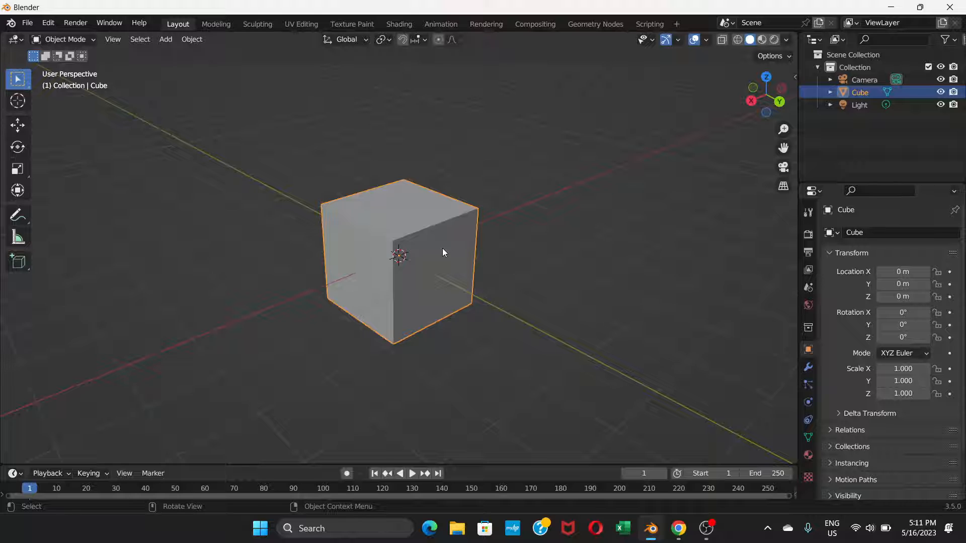
pyautogui.press('s')
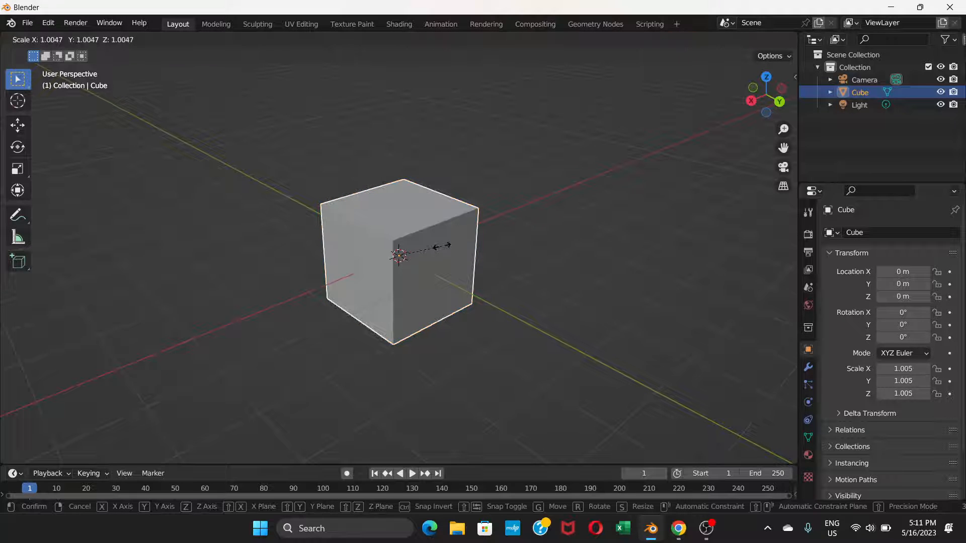
pyautogui.press('x')
pyautogui.press('Escape')
pyautogui.press('s')
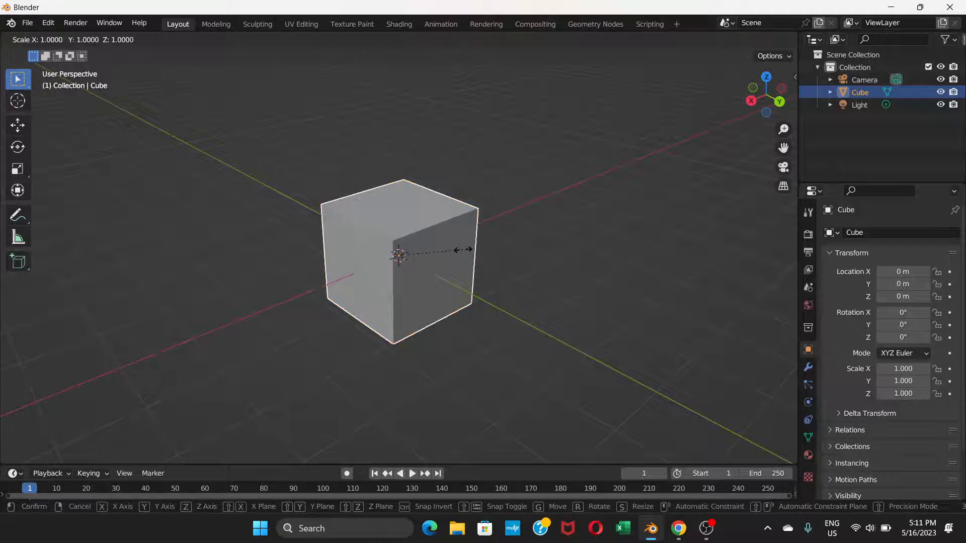
pyautogui.press('z')
pyautogui.press('Escape')
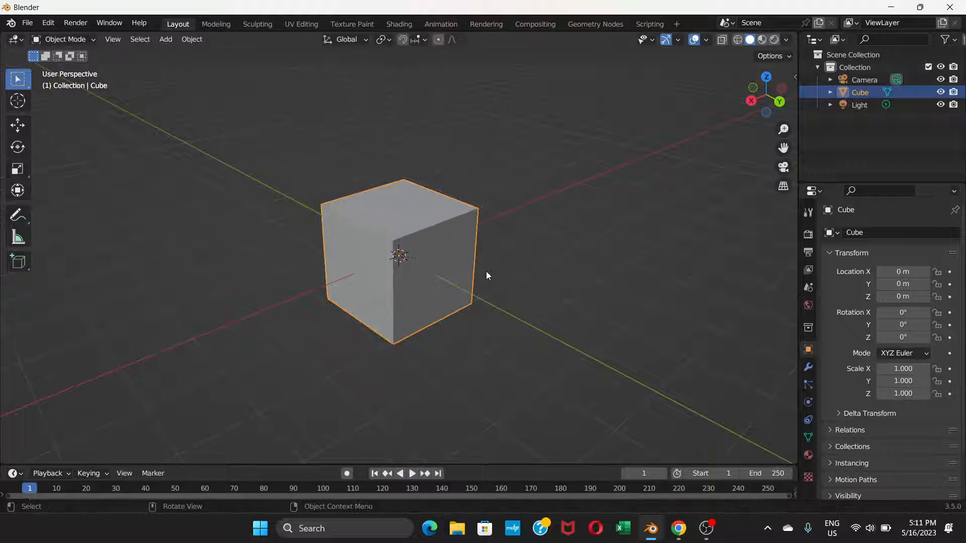
# Try scaling the cube in X and Y to about 2.43 with the global Z axis locked, and undo the resize.
pyautogui.moveTo(381, 243)
pyautogui.mouseDown(button='middle')
pyautogui.moveTo(419, 192)
pyautogui.moveTo(360, 263)
pyautogui.moveTo(403, 198)
pyautogui.moveTo(414, 248)
pyautogui.moveTo(399, 252)
pyautogui.moveTo(398, 242)
pyautogui.mouseUp(button='middle')
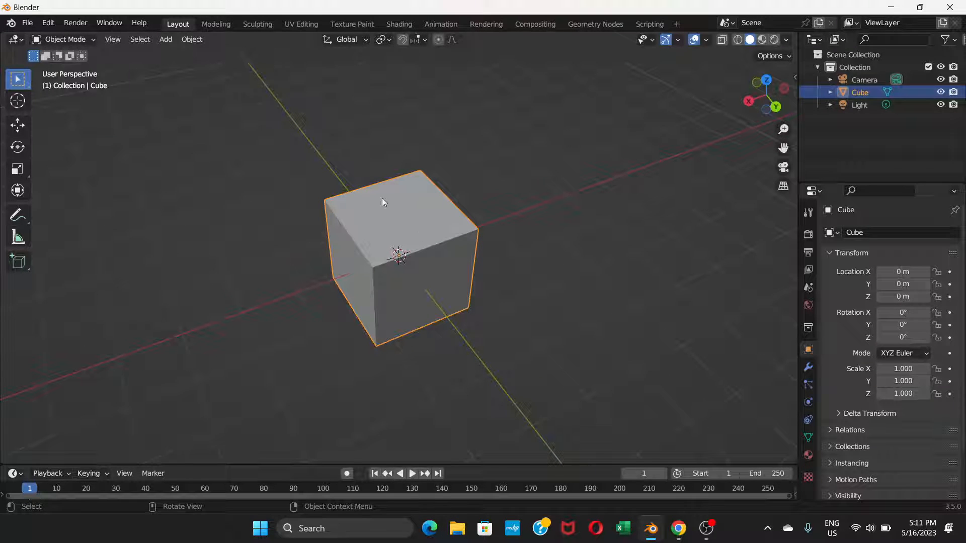
pyautogui.moveTo(422, 214); pyautogui.dragTo(421, 182, button='middle')
pyautogui.moveTo(370, 209); pyautogui.dragTo(402, 182, button='middle')
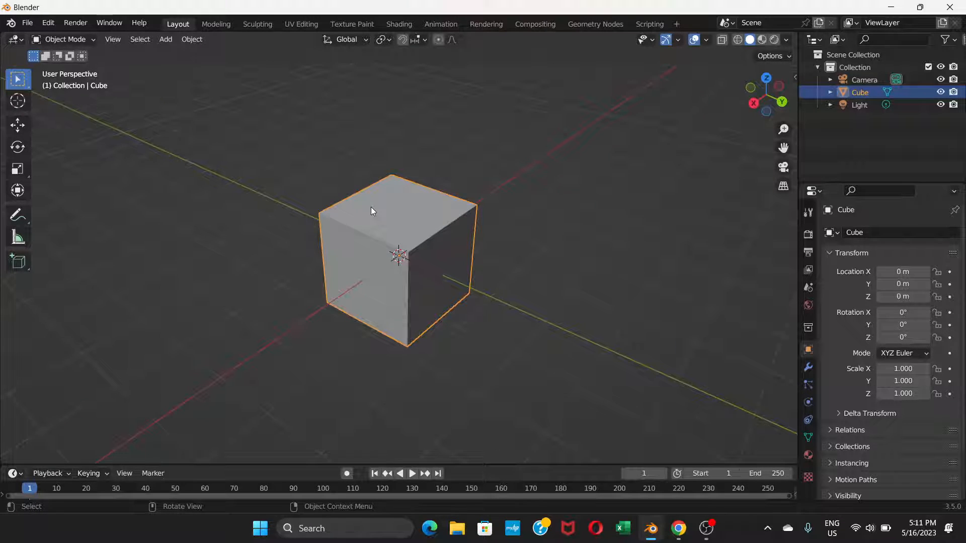
pyautogui.moveTo(393, 222); pyautogui.dragTo(409, 200, button='middle')
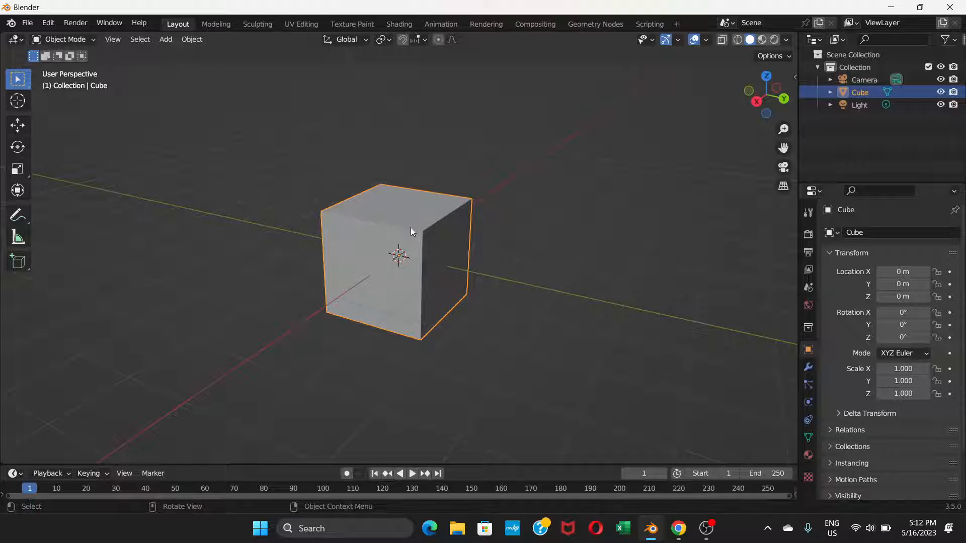
pyautogui.moveTo(403, 231)
pyautogui.mouseDown(button='middle')
pyautogui.moveTo(348, 265)
pyautogui.moveTo(385, 235)
pyautogui.moveTo(419, 226)
pyautogui.moveTo(390, 225)
pyautogui.moveTo(410, 228)
pyautogui.moveTo(409, 237)
pyautogui.mouseUp(button='middle')
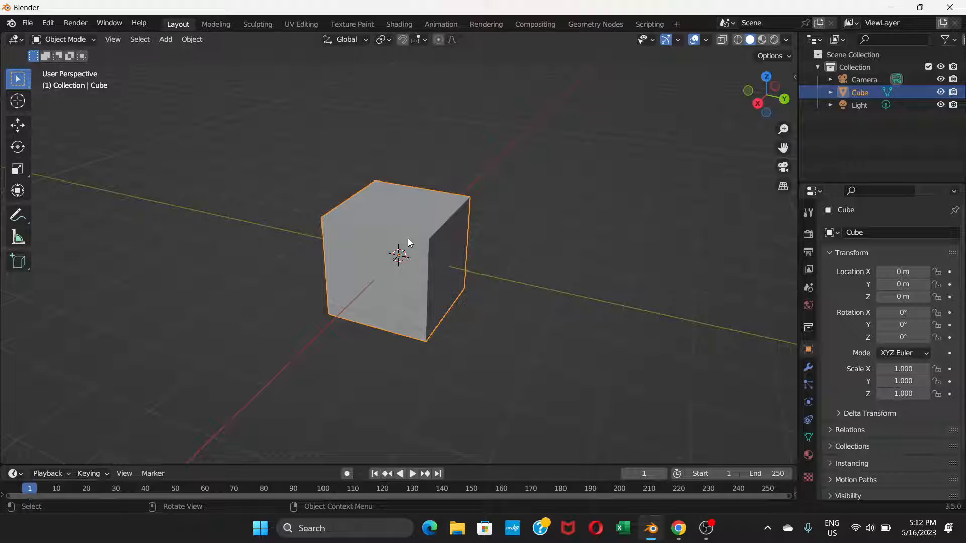
pyautogui.press('s')
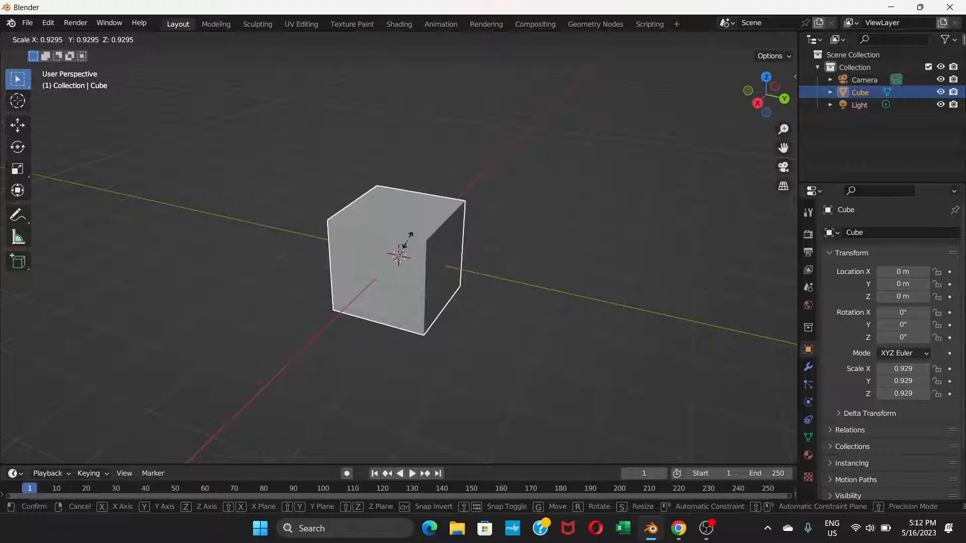
pyautogui.hotkey('shift', 'z')
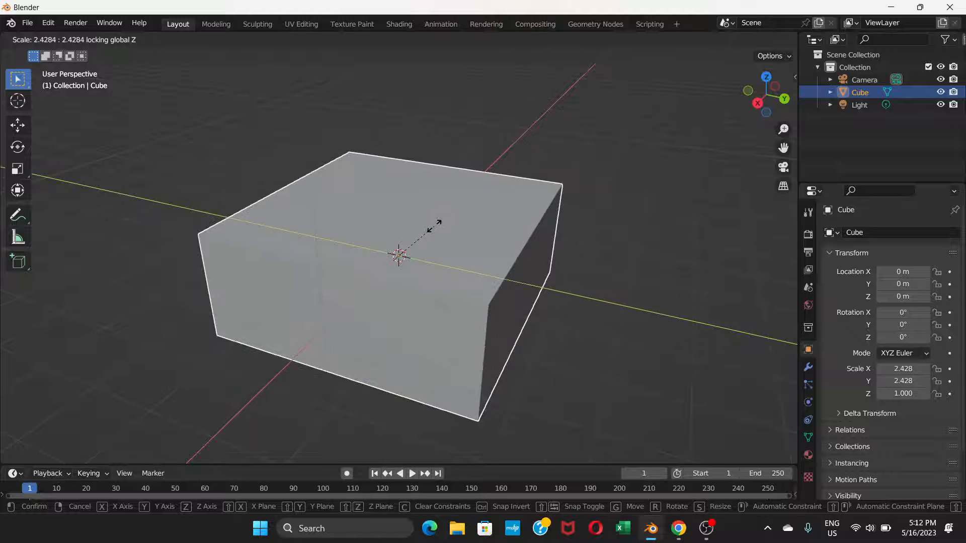
pyautogui.click(433, 225)
pyautogui.moveTo(432, 222); pyautogui.dragTo(410, 207, button='middle')
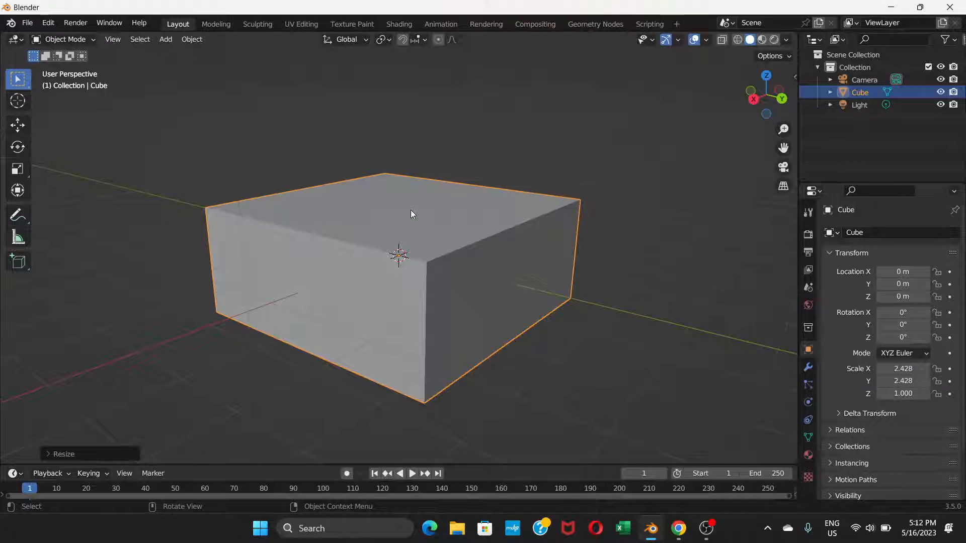
pyautogui.hotkey('ctrl', 'z')
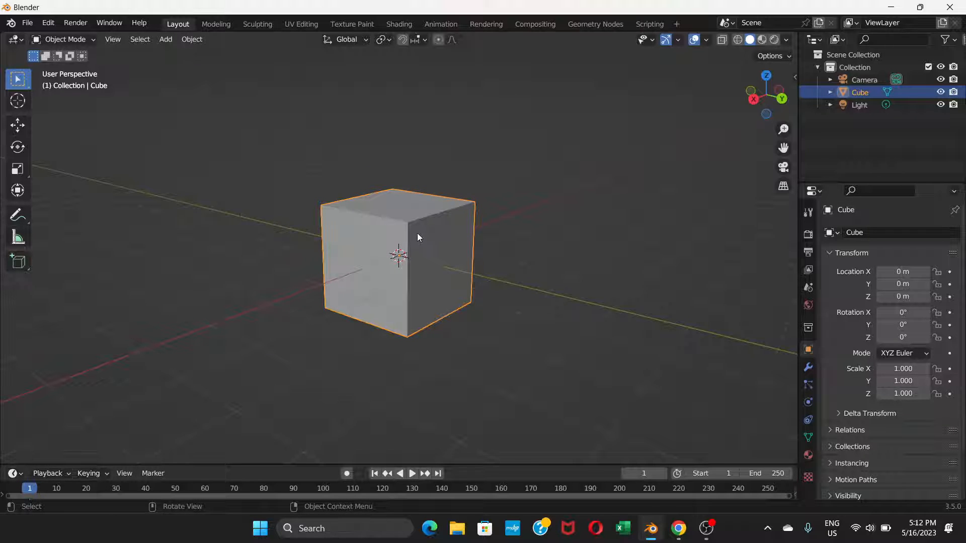
# Try scaling the cube in Y and Z to about 1.6 with the global X axis locked, and cancel the scaling.
pyautogui.press('s')
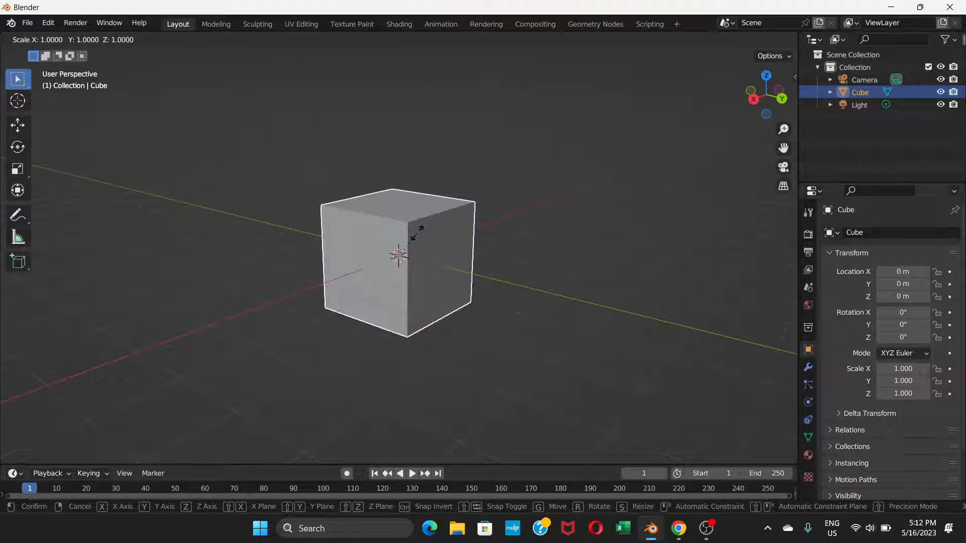
pyautogui.hotkey('shift', 'x')
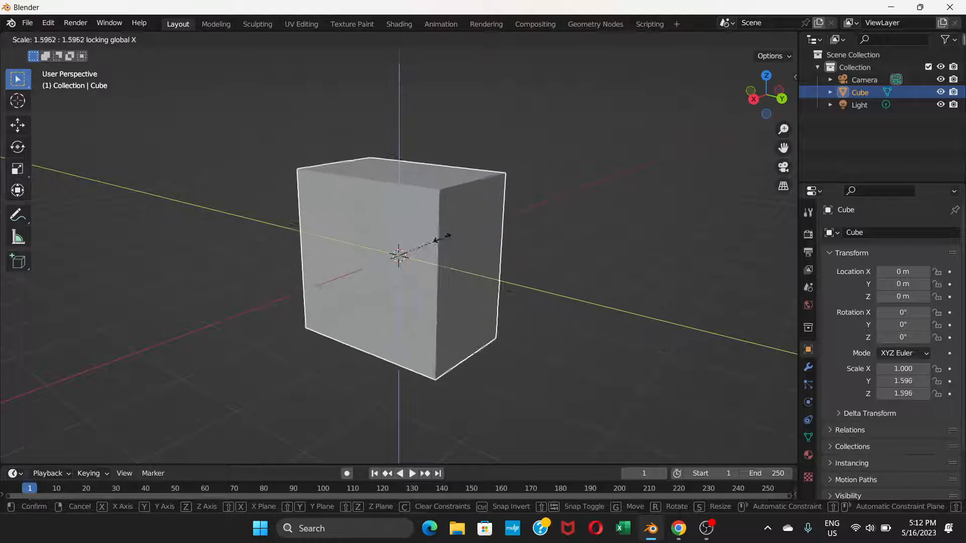
pyautogui.press('Escape')
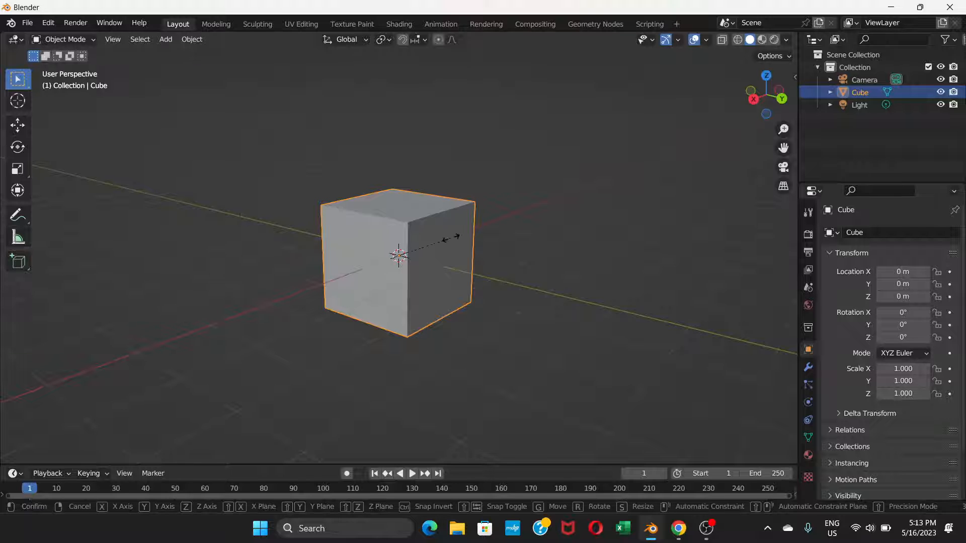
# Try scaling the cube in X and Z to about 1.11 with the global Y axis locked, and cancel the scaling.
pyautogui.press('s')
pyautogui.hotkey('shift', 'y')
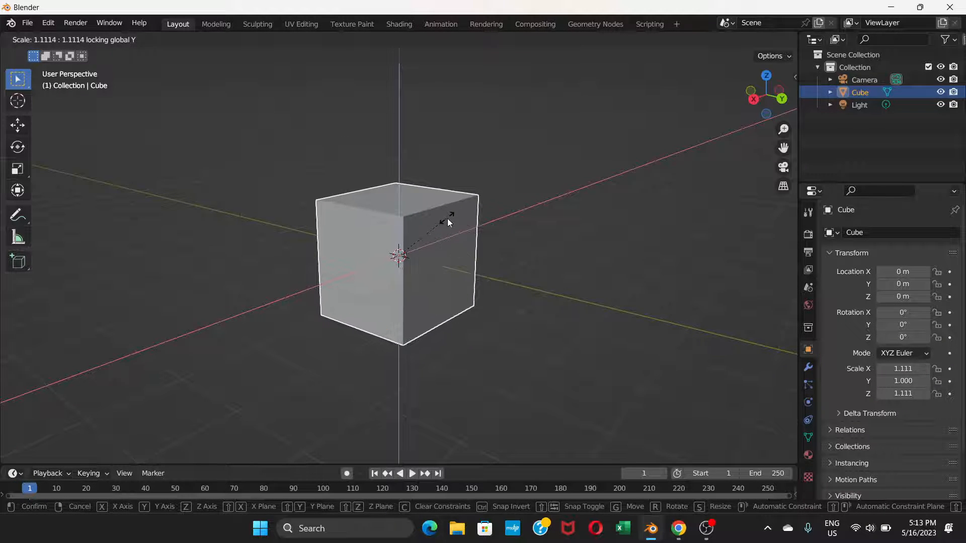
pyautogui.rightClick(448, 218)
# Scale the cube in X and Y to about 2.53 while locking the global Z axis.
pyautogui.moveTo(412, 231); pyautogui.dragTo(417, 231, button='middle')
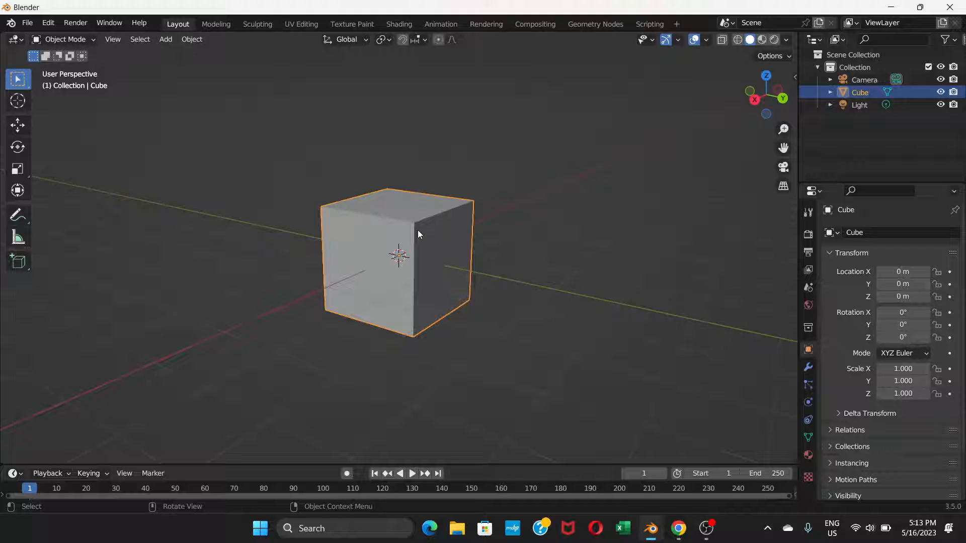
pyautogui.press('s')
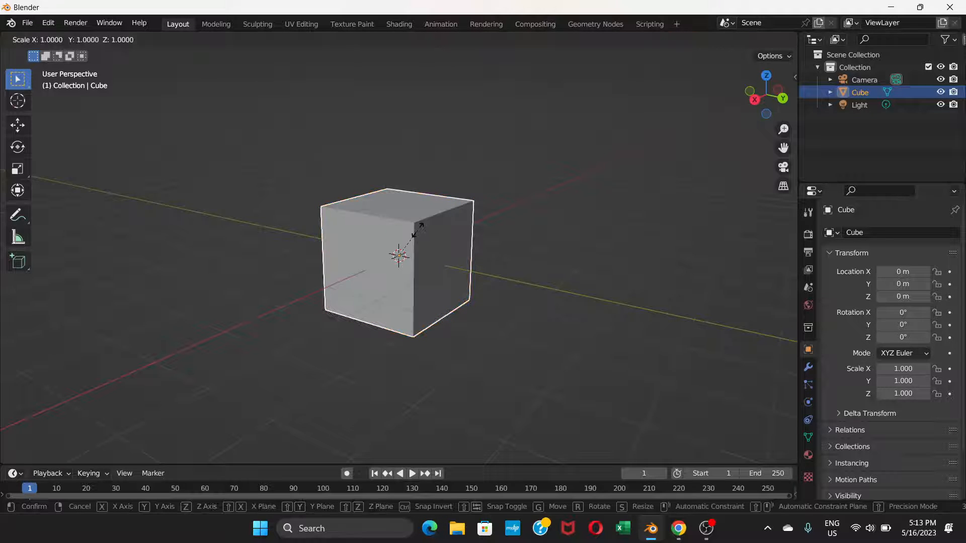
pyautogui.hotkey('shift', 'z')
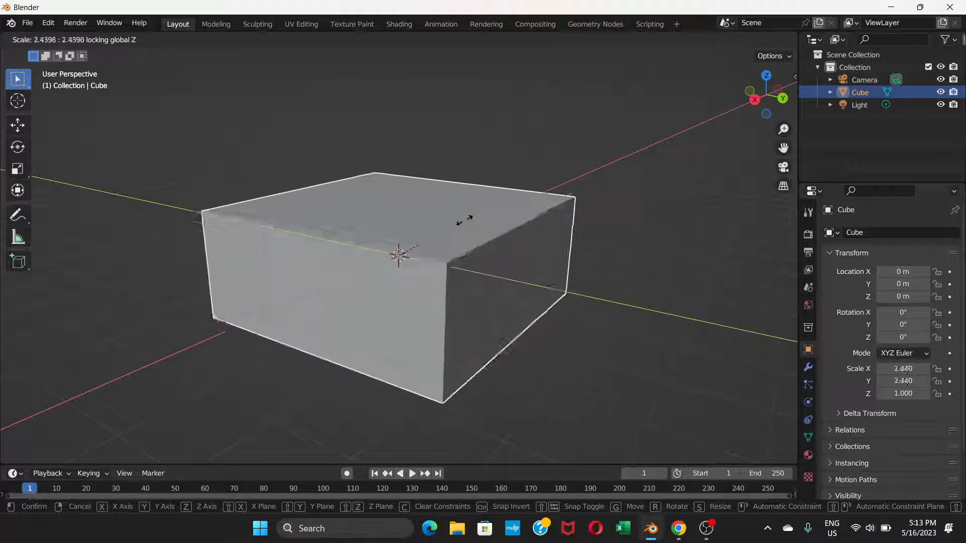
pyautogui.click(469, 220)
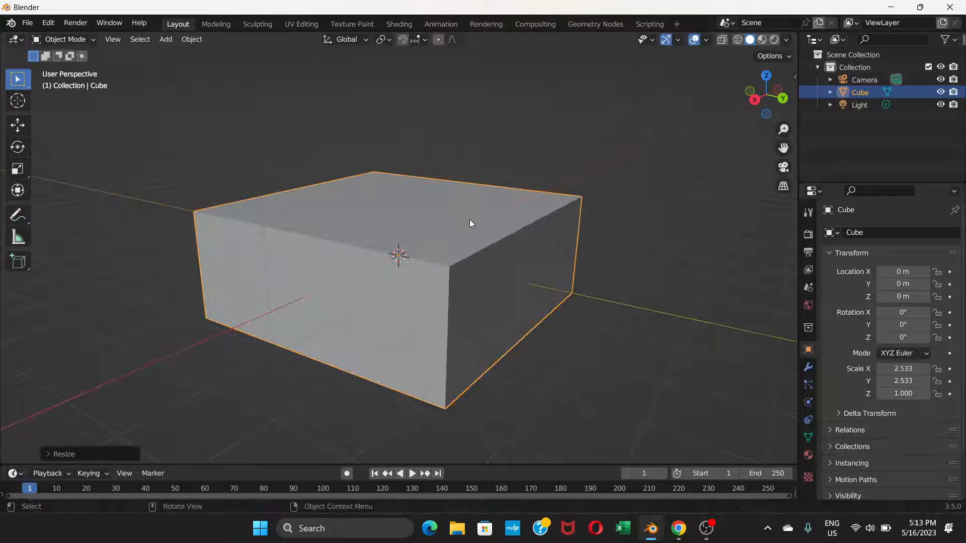
pyautogui.moveTo(469, 220); pyautogui.dragTo(422, 244, button='middle')
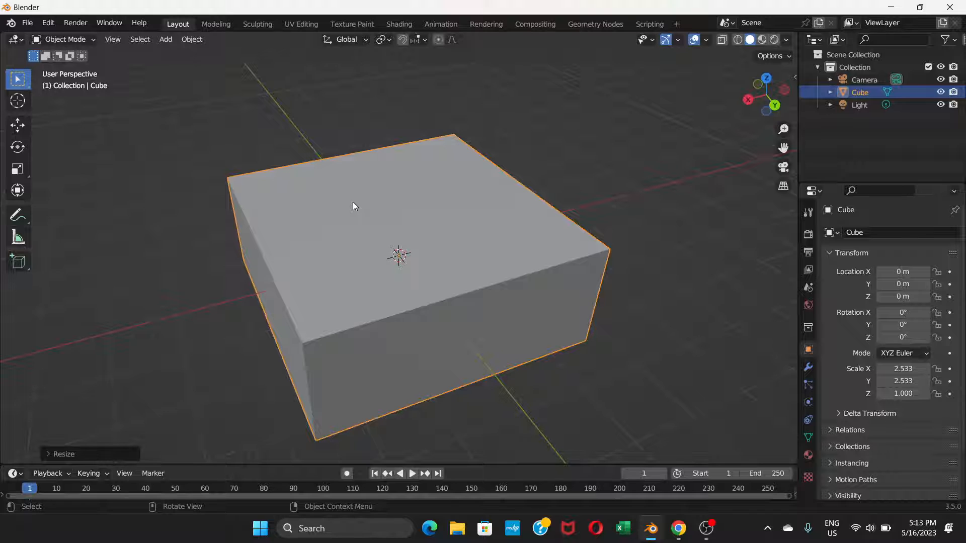
# Delete the scaled cube and add a cylinder mesh in its place.
pyautogui.press('Delete')
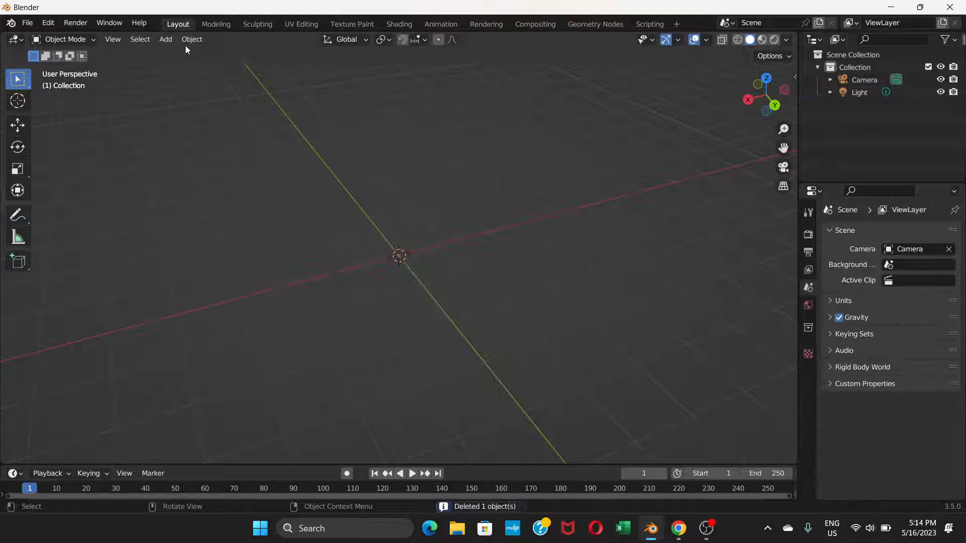
pyautogui.click(167, 40)
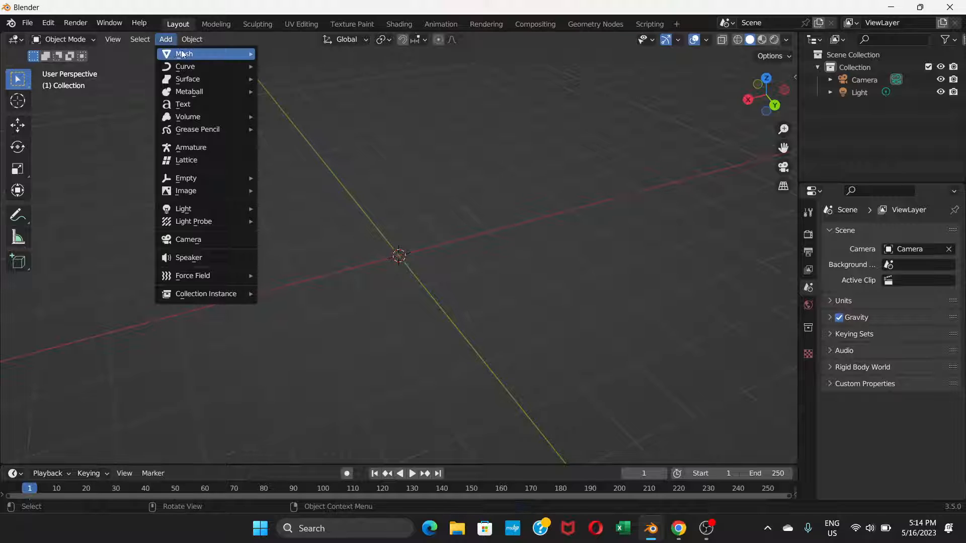
pyautogui.moveTo(201, 53)
pyautogui.click(294, 116)
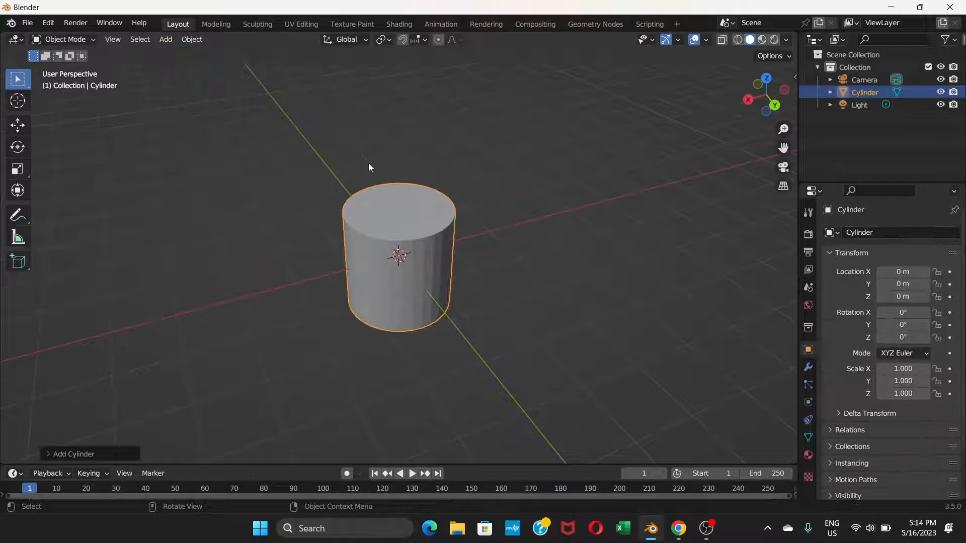
# Try scaling the cylinder uniformly to about 1.41, and cancel the scaling.
pyautogui.moveTo(403, 225); pyautogui.dragTo(411, 262, button='middle')
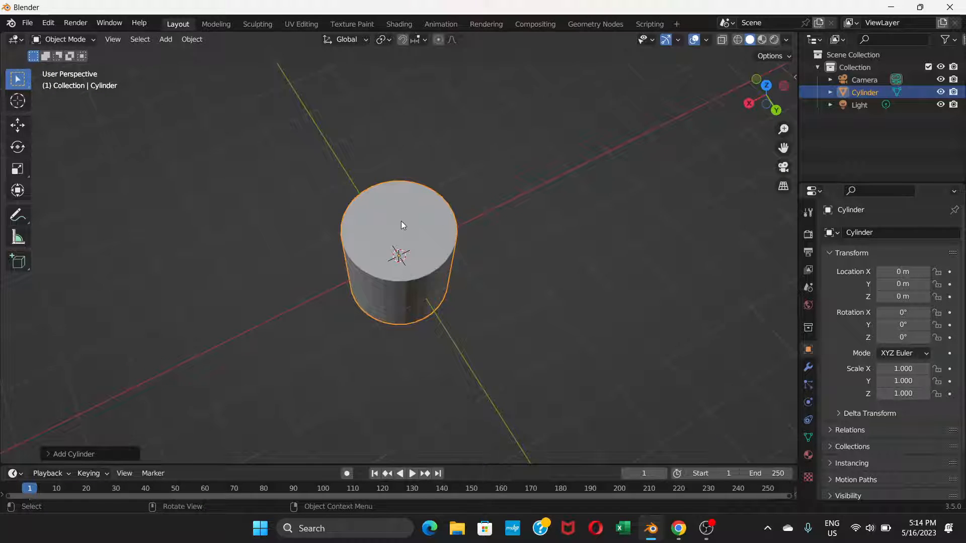
pyautogui.moveTo(403, 222); pyautogui.dragTo(422, 164, button='middle')
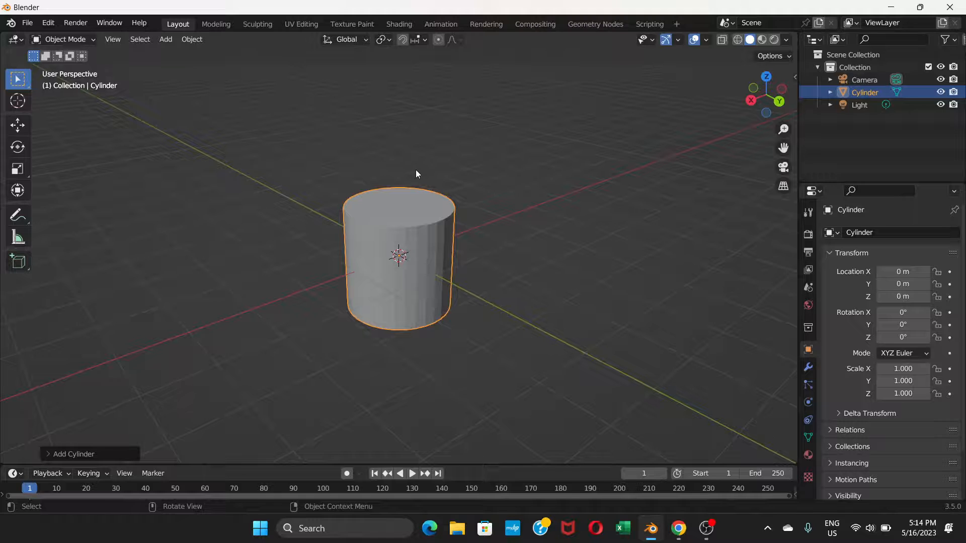
pyautogui.press('s')
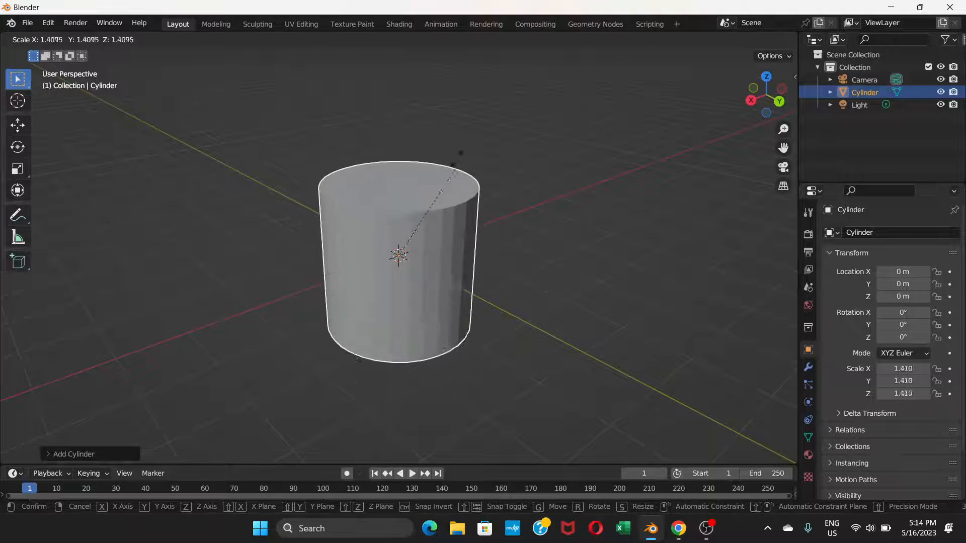
pyautogui.press('Escape')
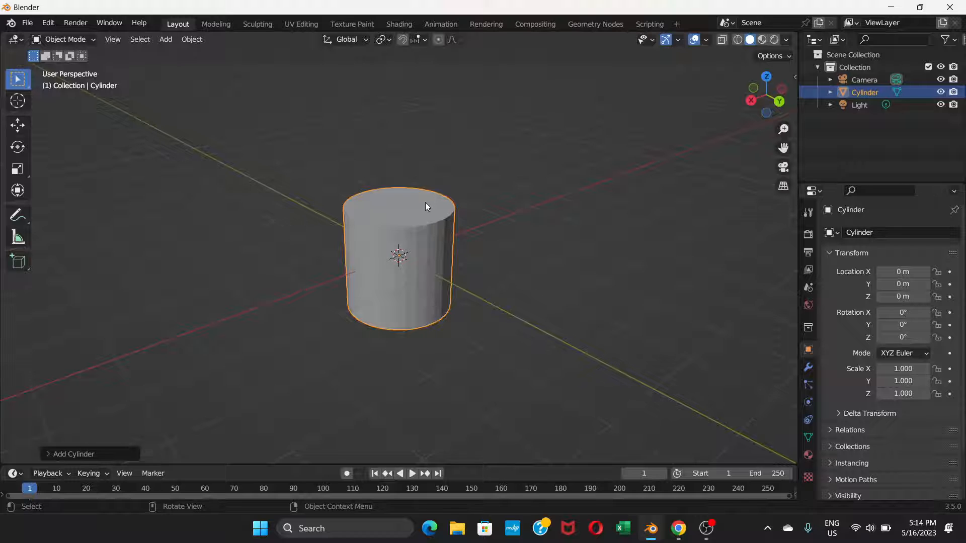
# Scale the cylinder in X and Y to about 4.1 while locking the global Z axis.
pyautogui.press('s')
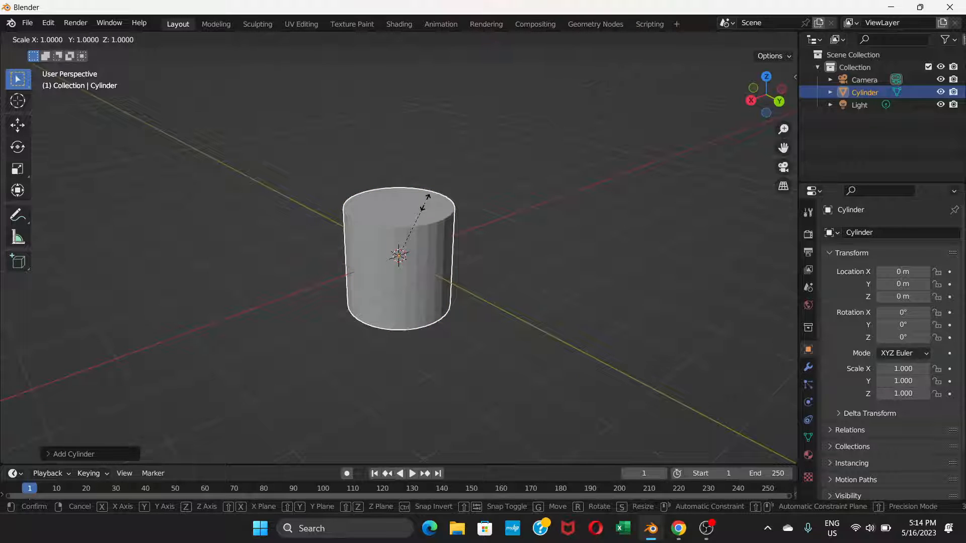
pyautogui.hotkey('shift', 'z')
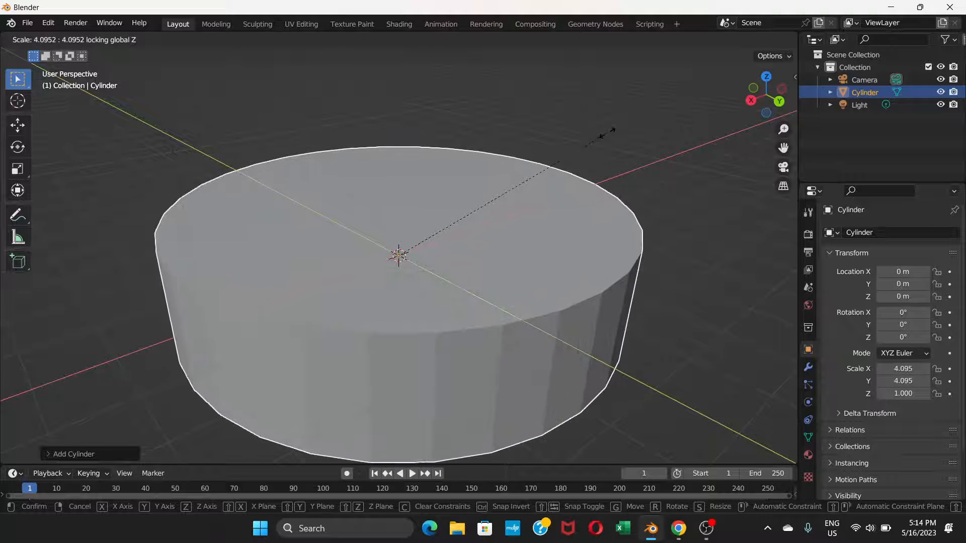
pyautogui.click(606, 133)
pyautogui.scroll(-2, 433, 227)
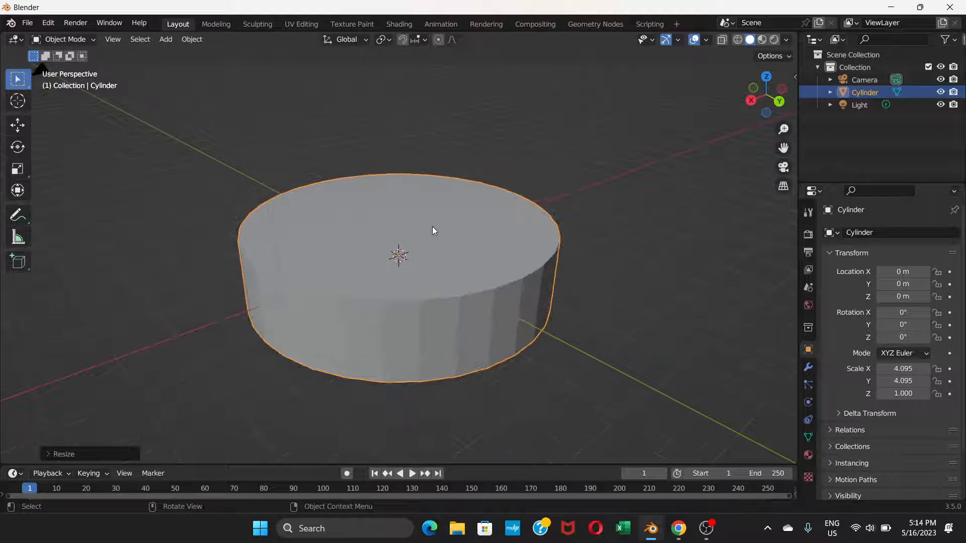
pyautogui.moveTo(433, 227); pyautogui.dragTo(366, 219, button='middle')
pyautogui.scroll(-1, 365, 222)
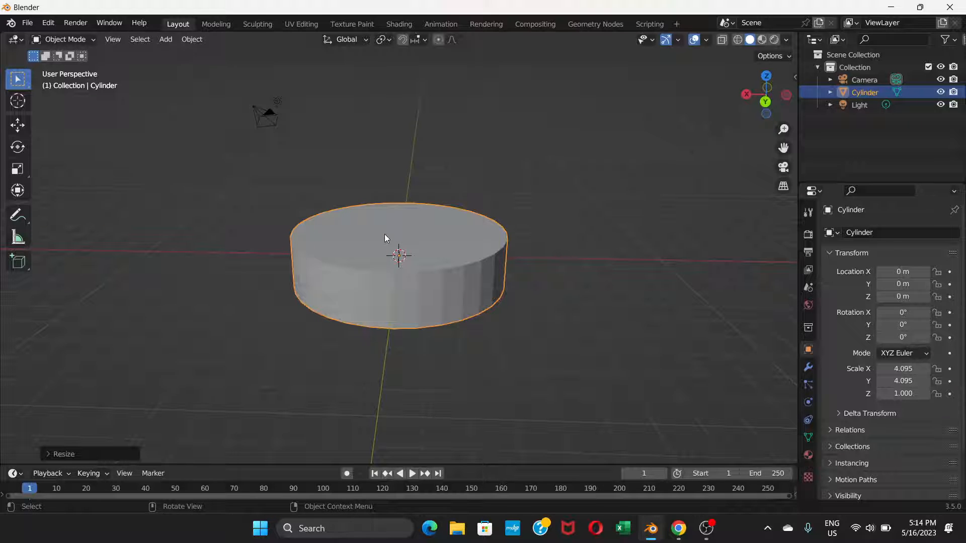
# Preview the cylinder in wireframe, undo its last resize, and return the viewport to solid shading.
pyautogui.hotkey('shift', 'z')
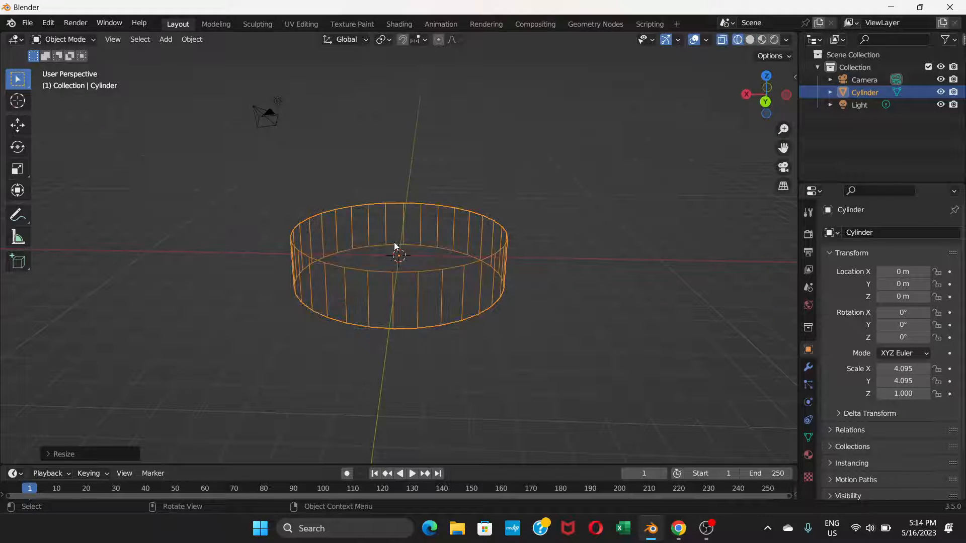
pyautogui.hotkey('shift', 'z')
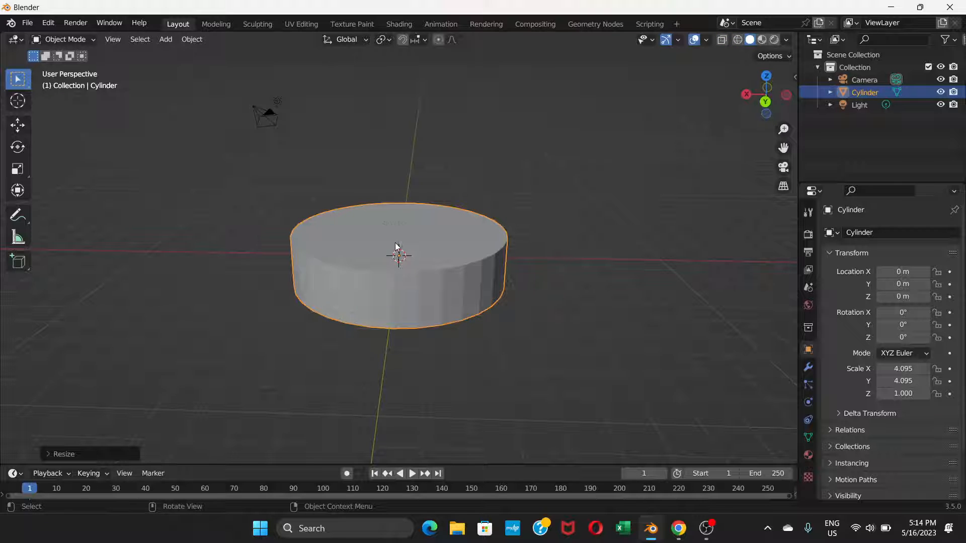
pyautogui.press('z')
pyautogui.click(302, 245)
pyautogui.hotkey('alt', 's')
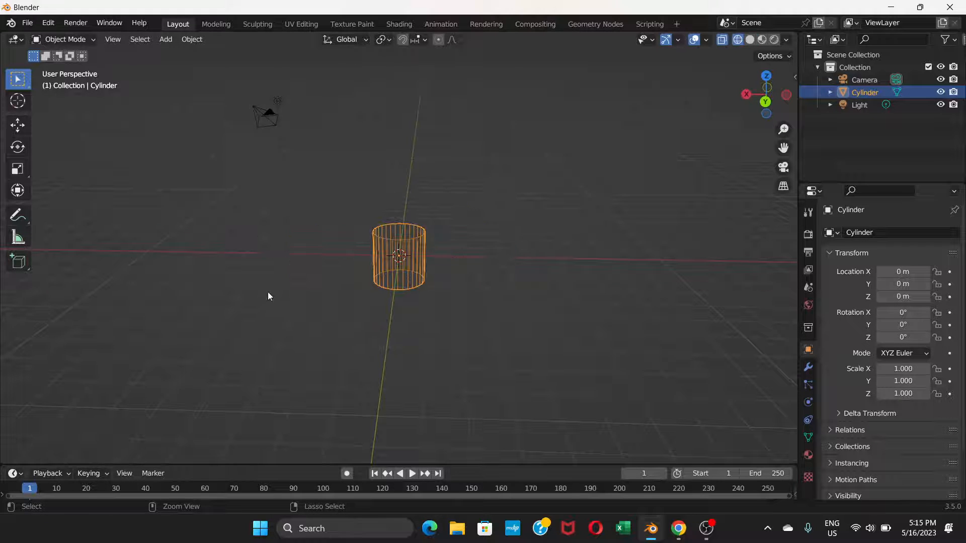
pyautogui.hotkey('shift', 'z')
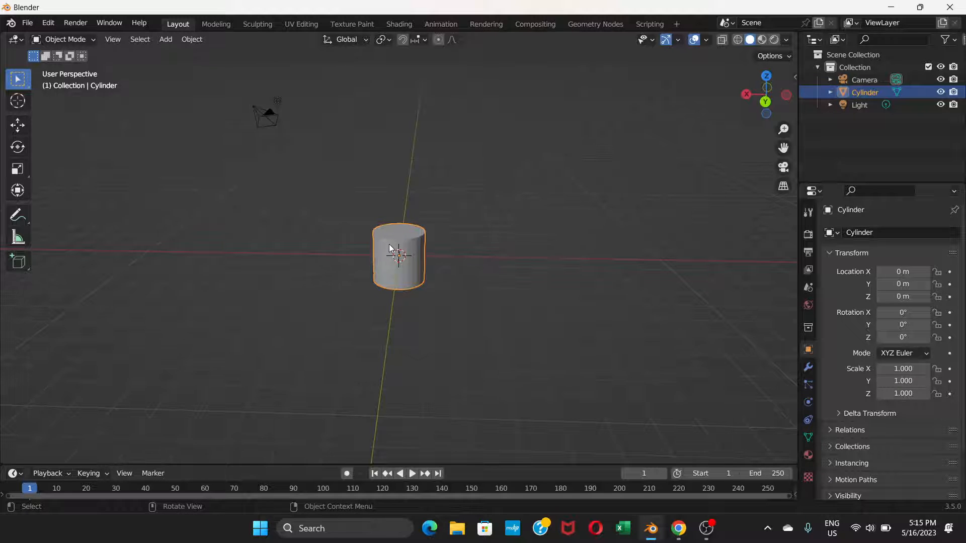
# Try scaling the cylinder in X and Y to about -0.23 with the global Z axis locked, and undo the resize.
pyautogui.press('s')
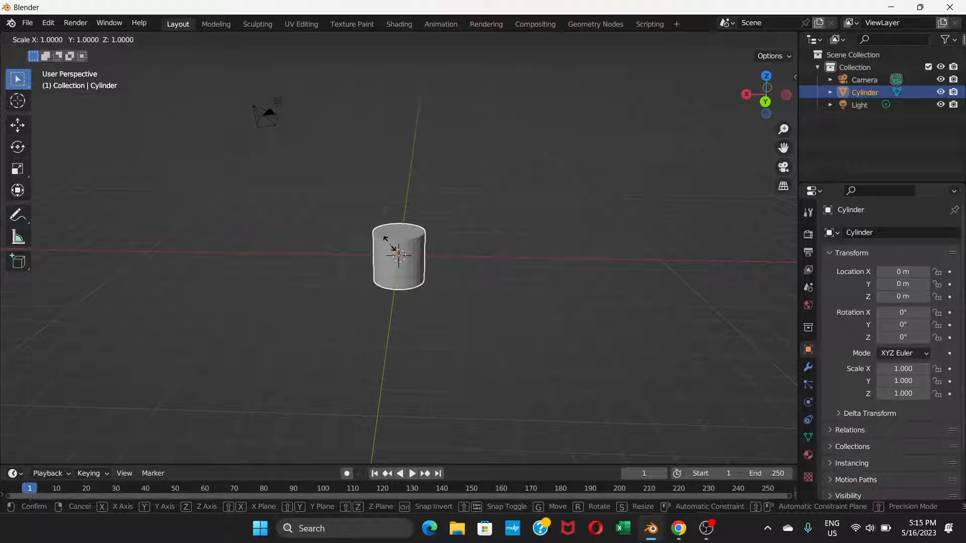
pyautogui.hotkey('shift', 'z')
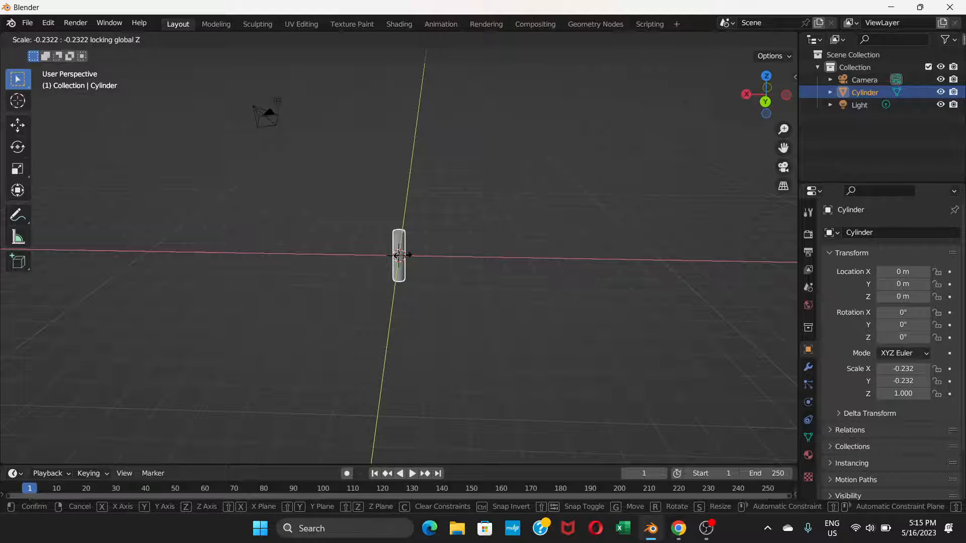
pyautogui.click(401, 246)
pyautogui.scroll(3, 401, 246)
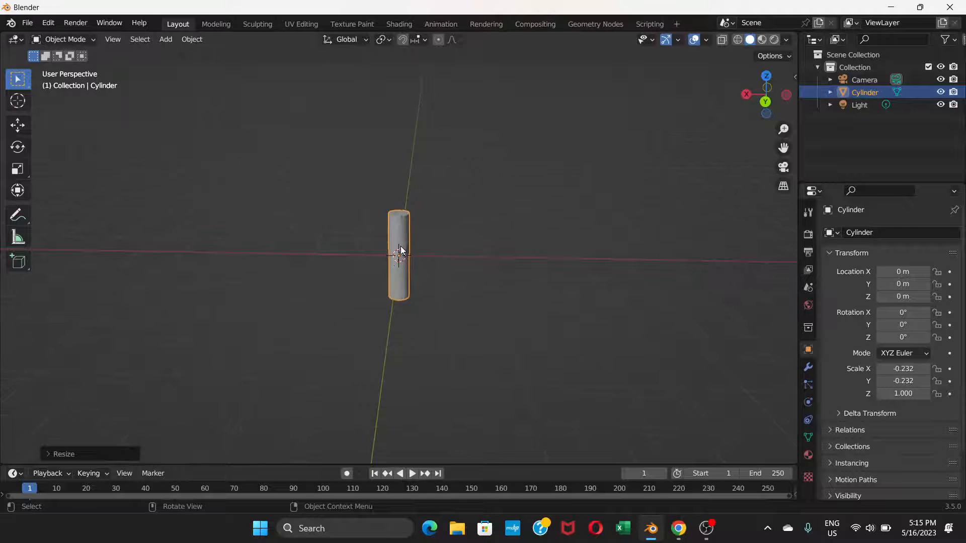
pyautogui.scroll(5, 400, 246)
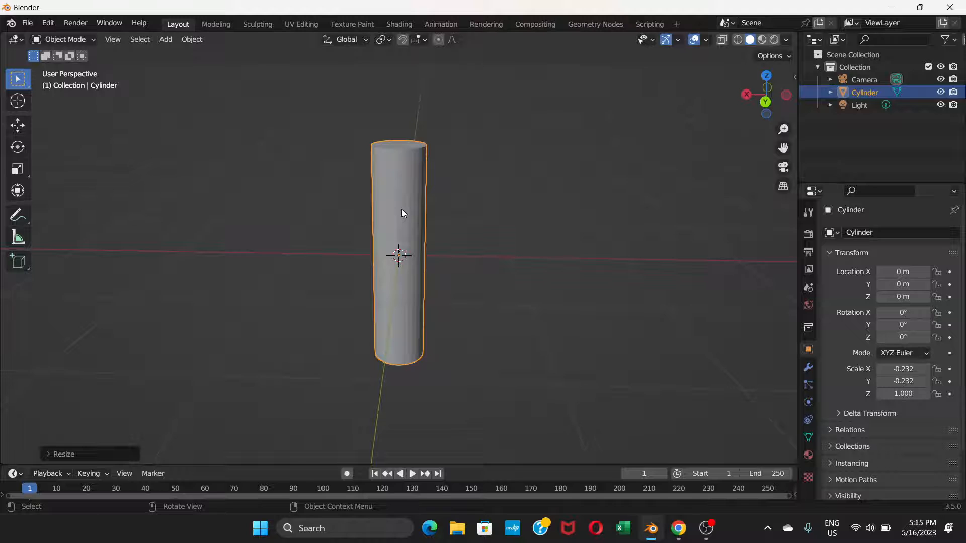
pyautogui.scroll(-2, 401, 210)
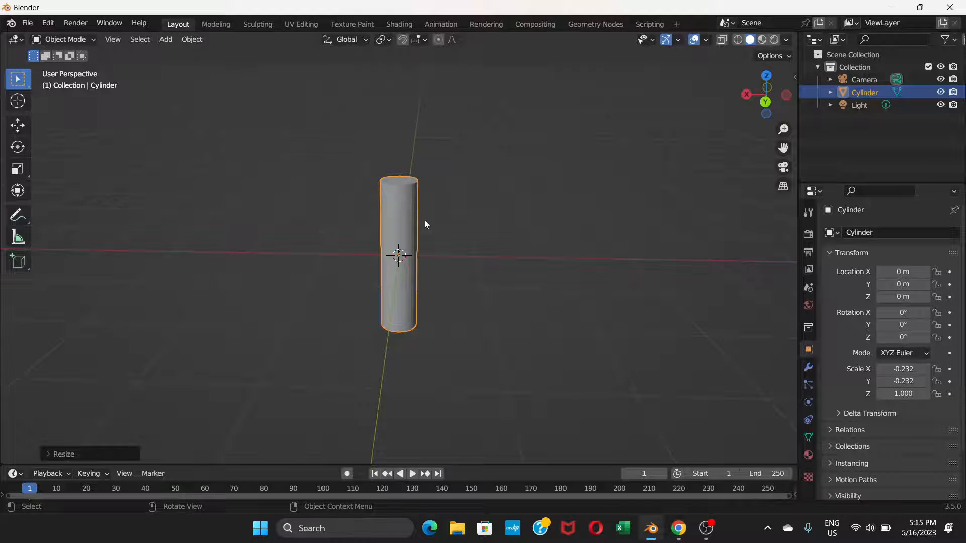
pyautogui.moveTo(398, 222); pyautogui.dragTo(401, 159, button='middle')
pyautogui.scroll(2, 398, 224)
pyautogui.moveTo(401, 200); pyautogui.dragTo(382, 181, button='middle')
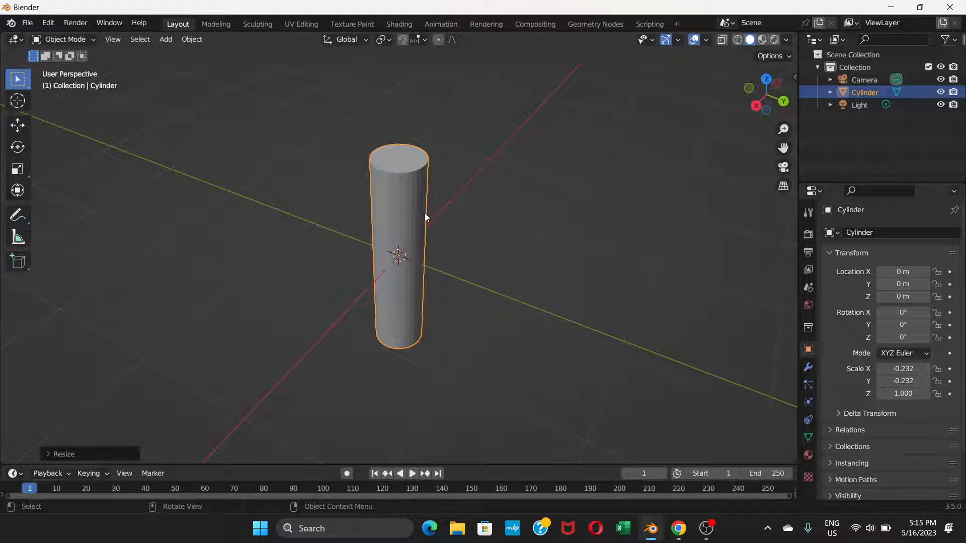
pyautogui.hotkey('ctrl', 'z')
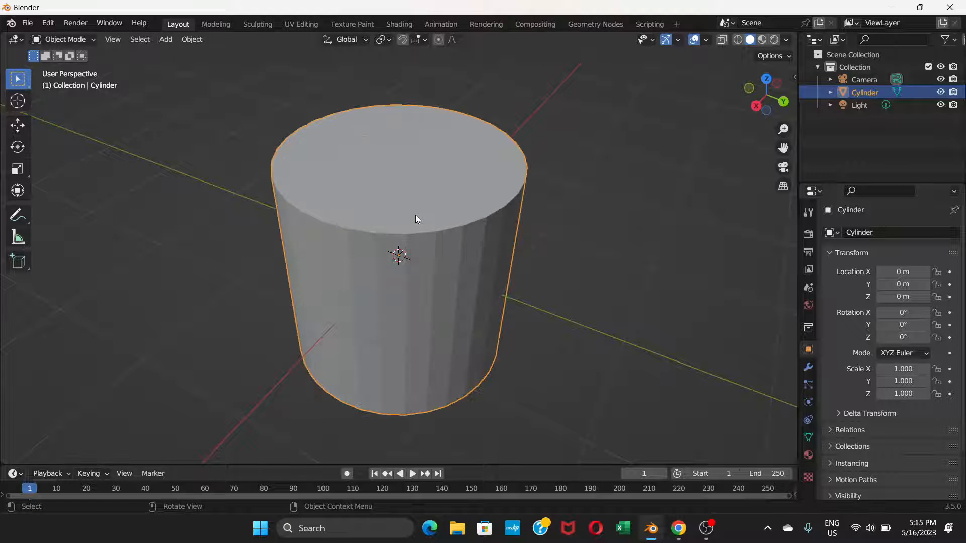
# Try scaling the cylinder along the global X axis to about 2.63, and cancel the scaling.
pyautogui.scroll(-4, 415, 215)
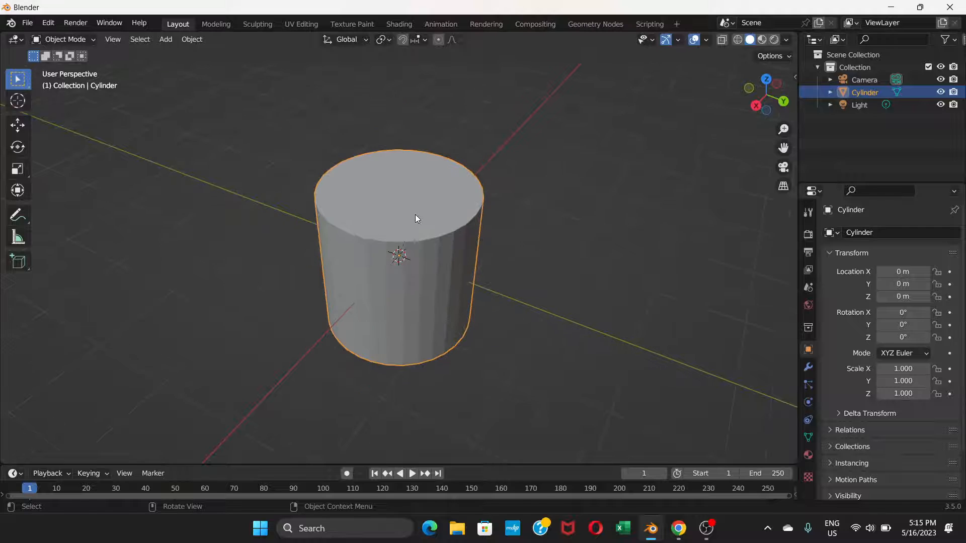
pyautogui.press('s')
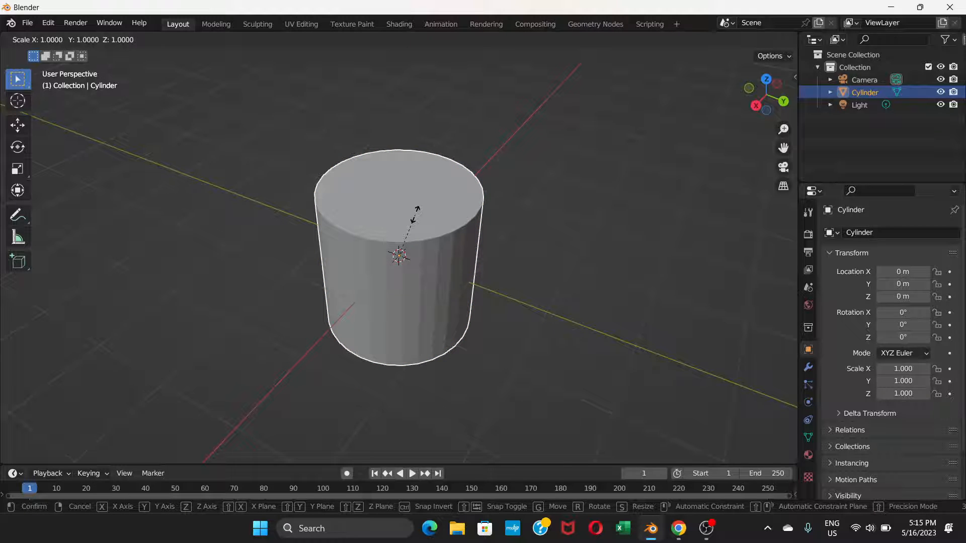
pyautogui.press('x')
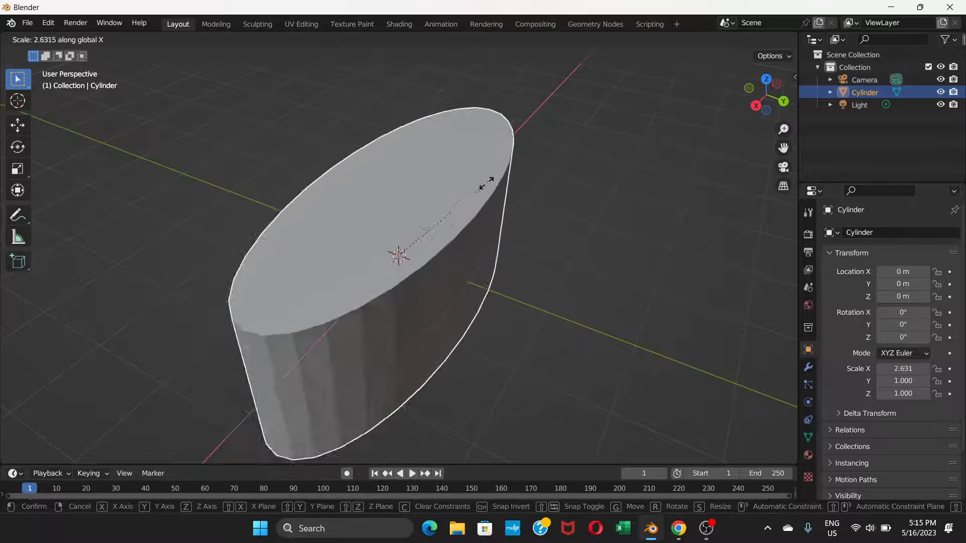
pyautogui.press('Escape')
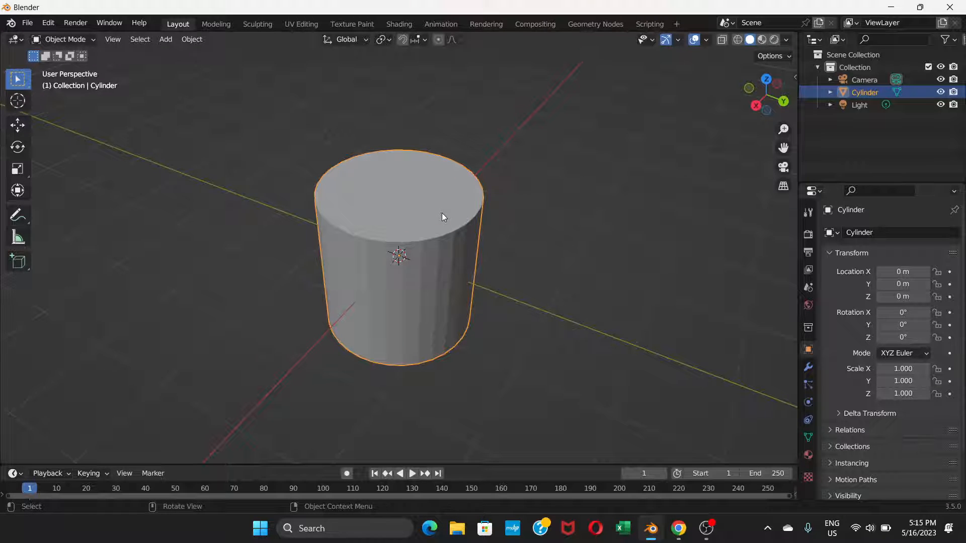
# Try scaling the cylinder along the global Y axis to about 1.4, and undo the resize.
pyautogui.press('s')
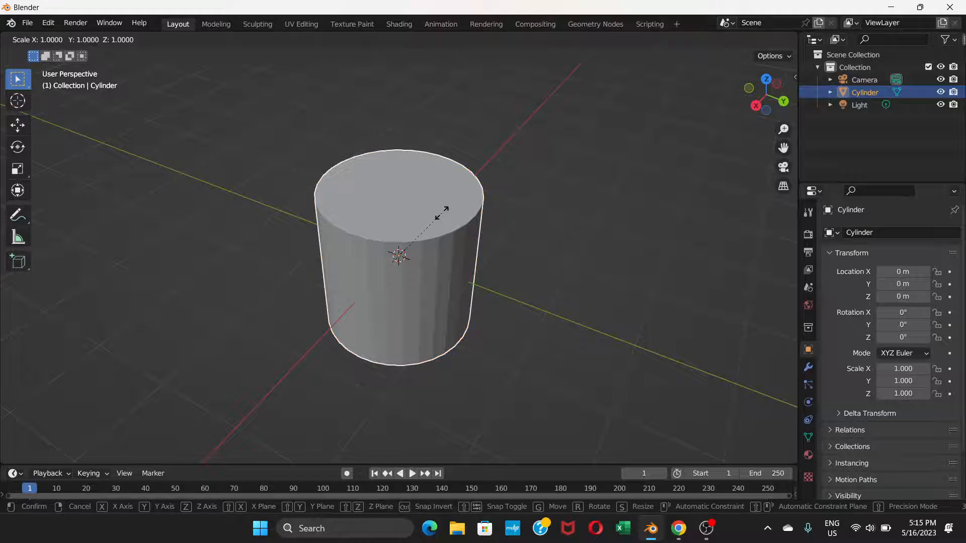
pyautogui.press('y')
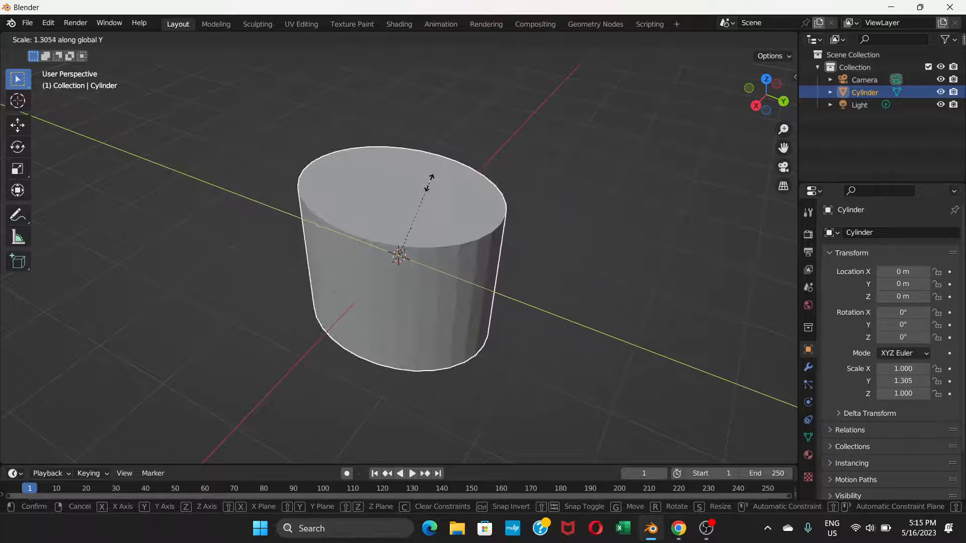
pyautogui.click(445, 186)
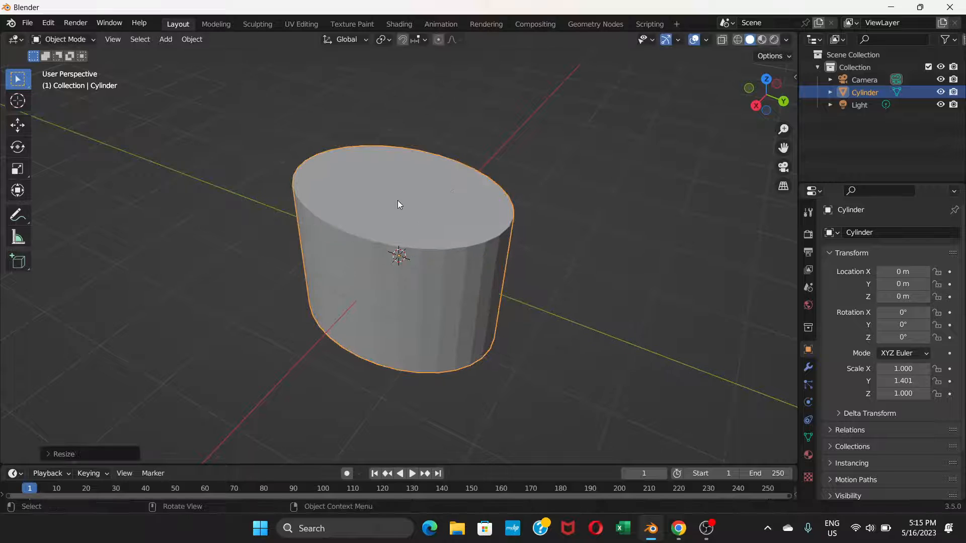
pyautogui.moveTo(398, 200); pyautogui.dragTo(362, 178, button='middle')
pyautogui.hotkey('ctrl', 'z')
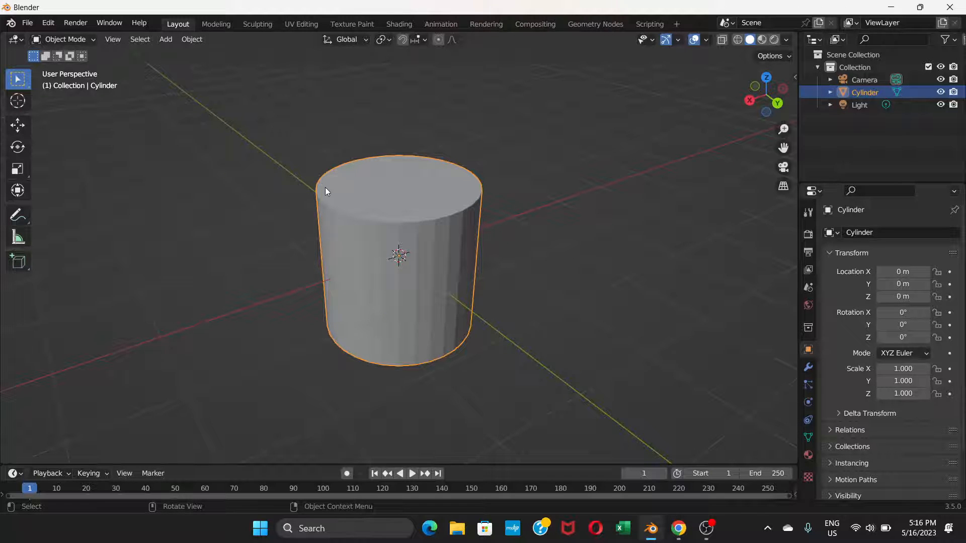
# Try scaling the cylinder uniformly to about 0.44 and with global Z locked to about 0.71, cancelling both scalings.
pyautogui.press('s')
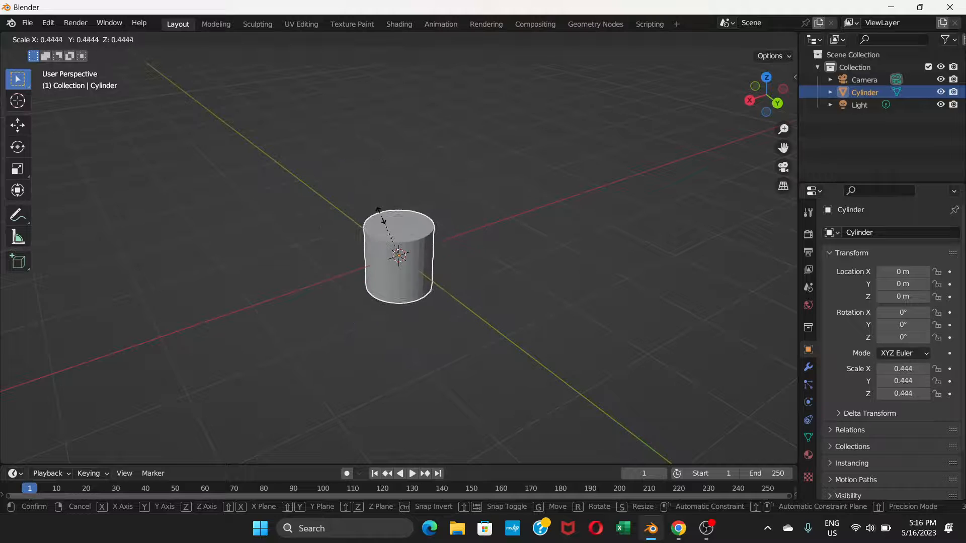
pyautogui.rightClick(351, 198)
pyautogui.press('s')
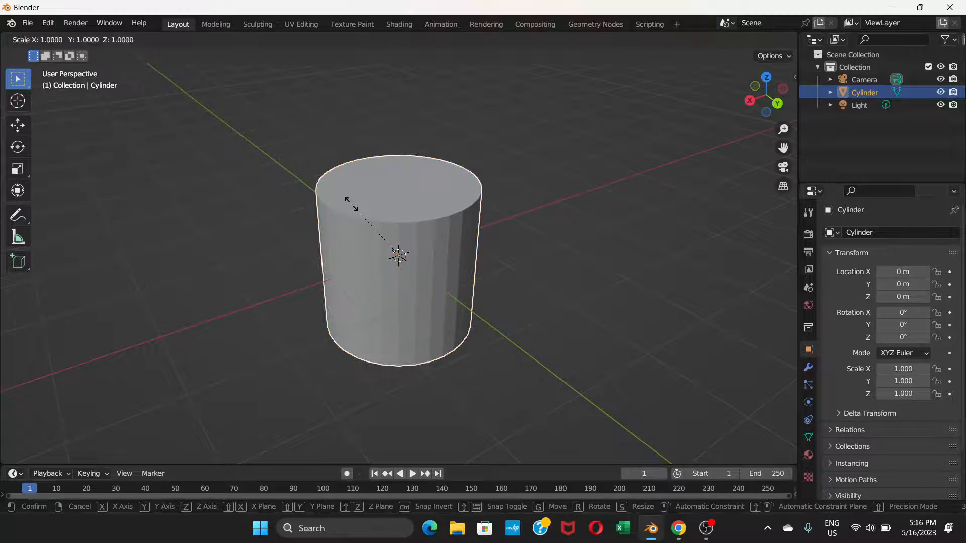
pyautogui.hotkey('shift', 'z')
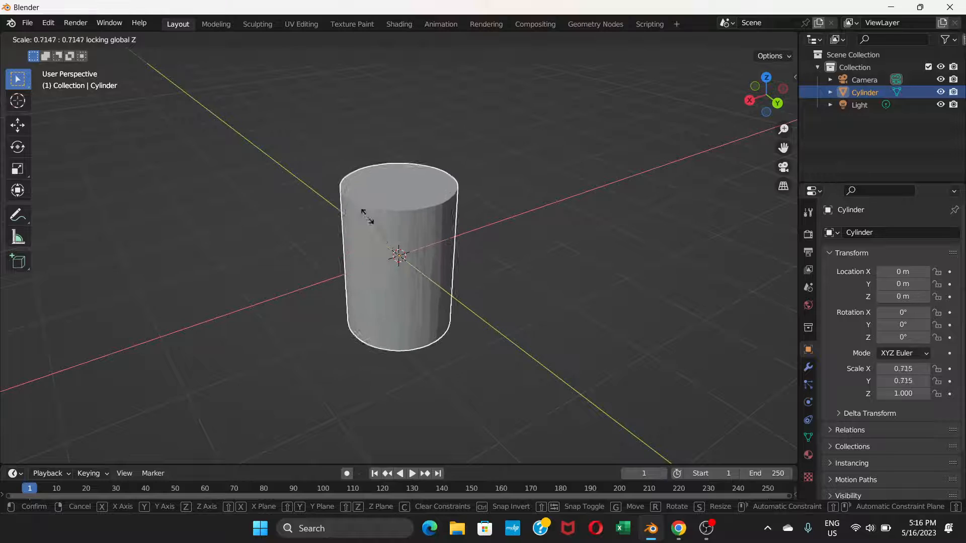
pyautogui.press('Escape')
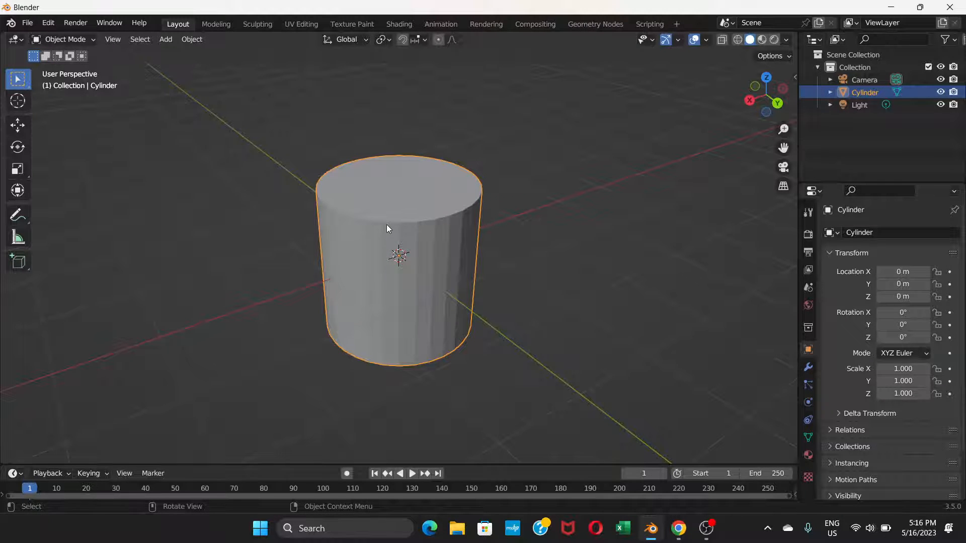
# Try scaling the cylinder uniformly to about 0.17 and stretching it along global Z to a scale of about 0.85, and undo both resizes.
pyautogui.press('s')
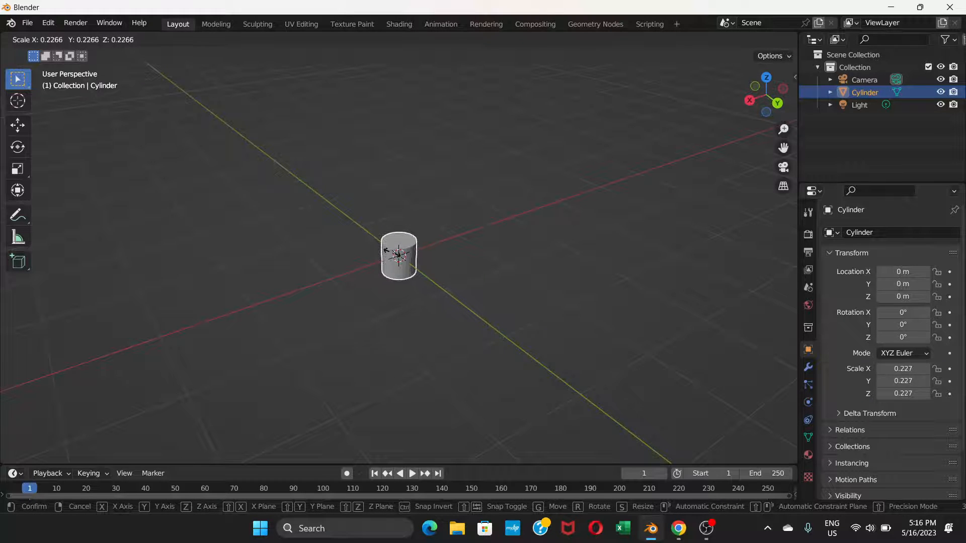
pyautogui.click(395, 252)
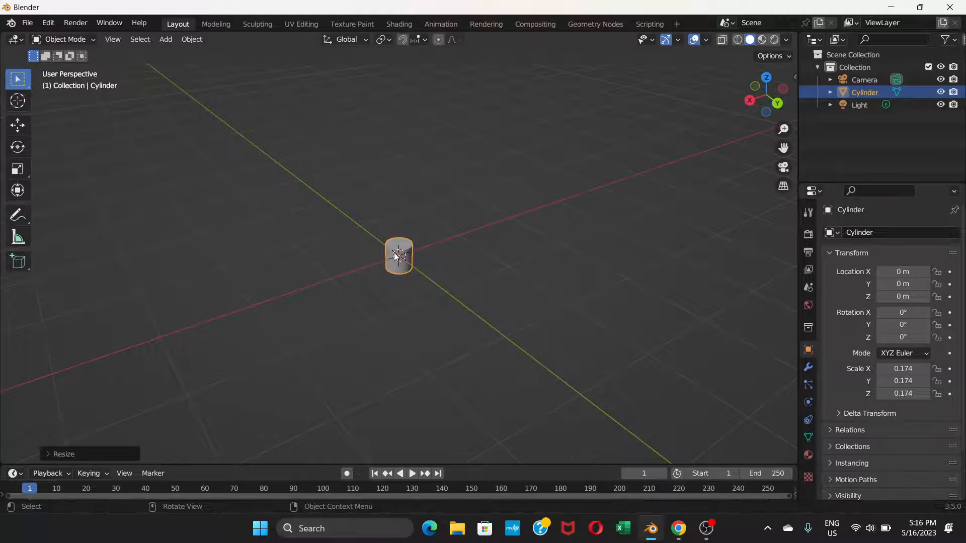
pyautogui.press('s')
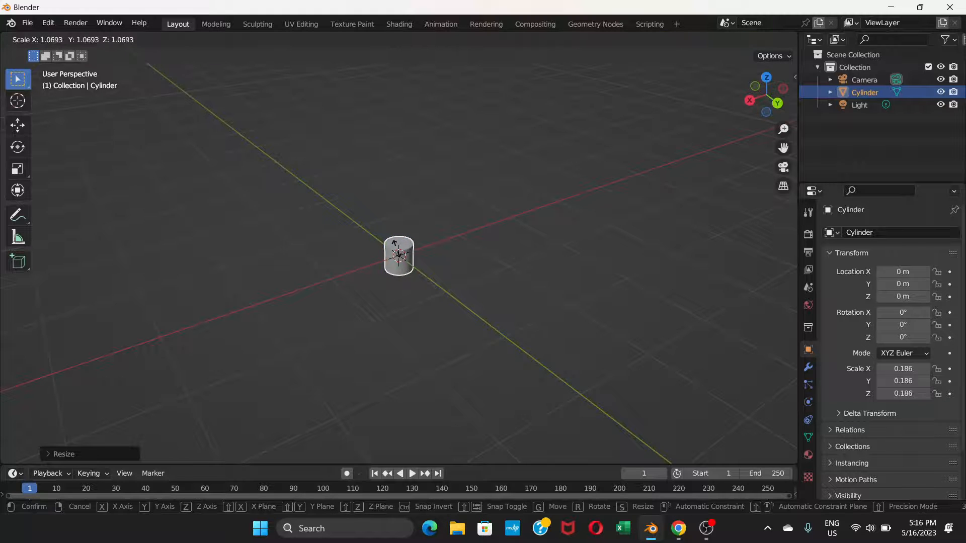
pyautogui.press('z')
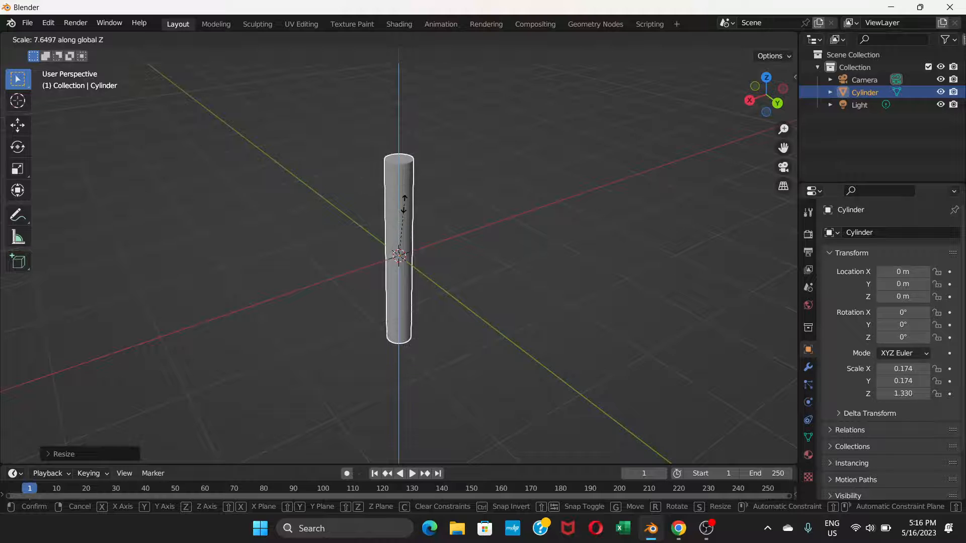
pyautogui.click(405, 226)
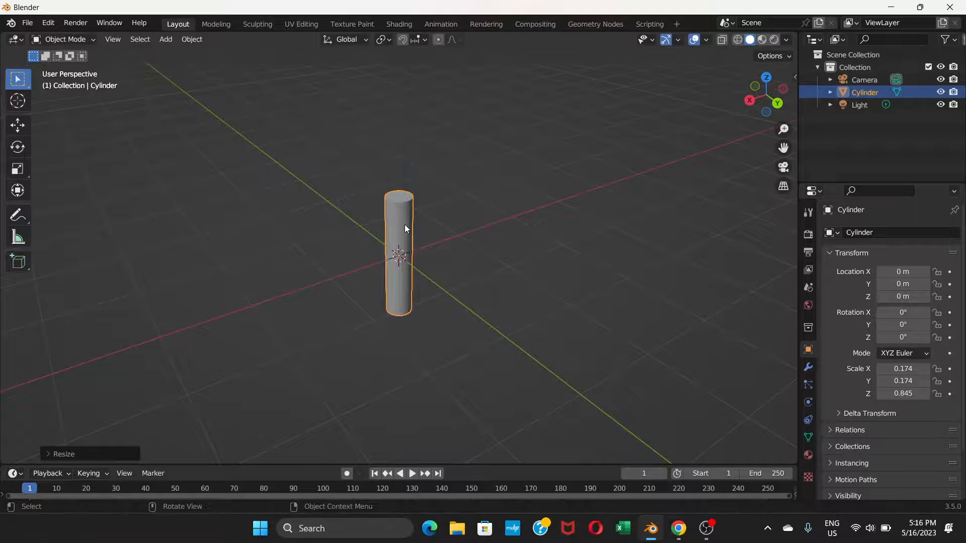
pyautogui.hotkey('ctrl', 'z')
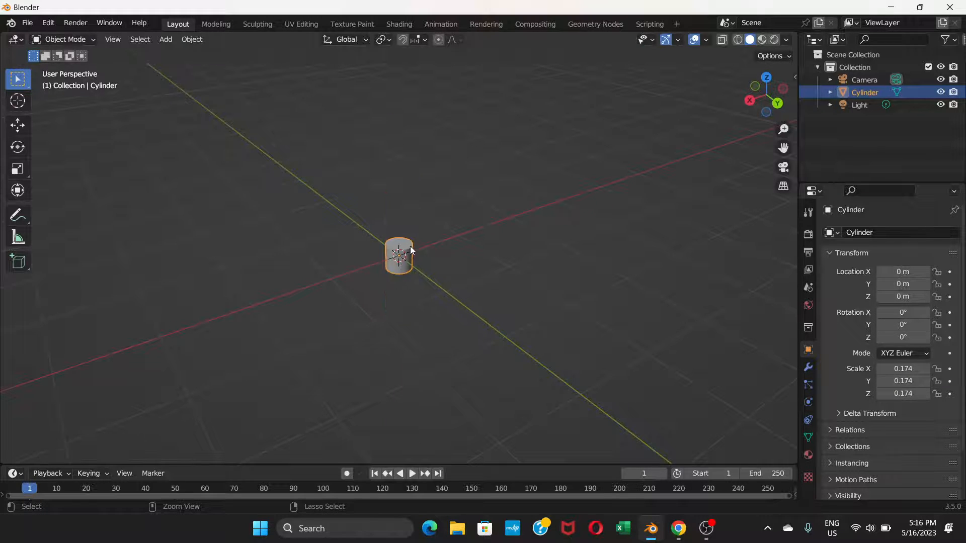
pyautogui.hotkey('ctrl', 'z')
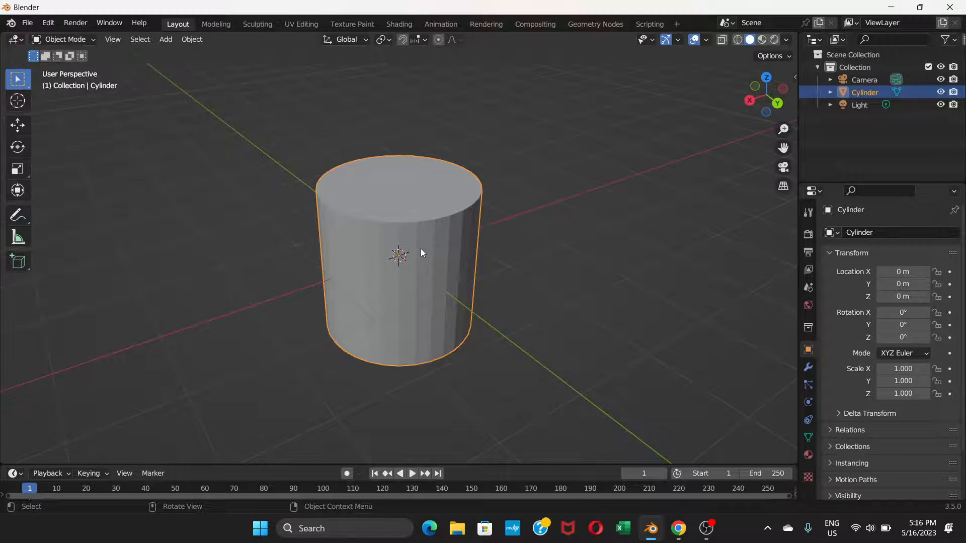
# Scale the cylinder in X and Y to about 0.14 with the global Z axis locked, making a thin rod.
pyautogui.press('s')
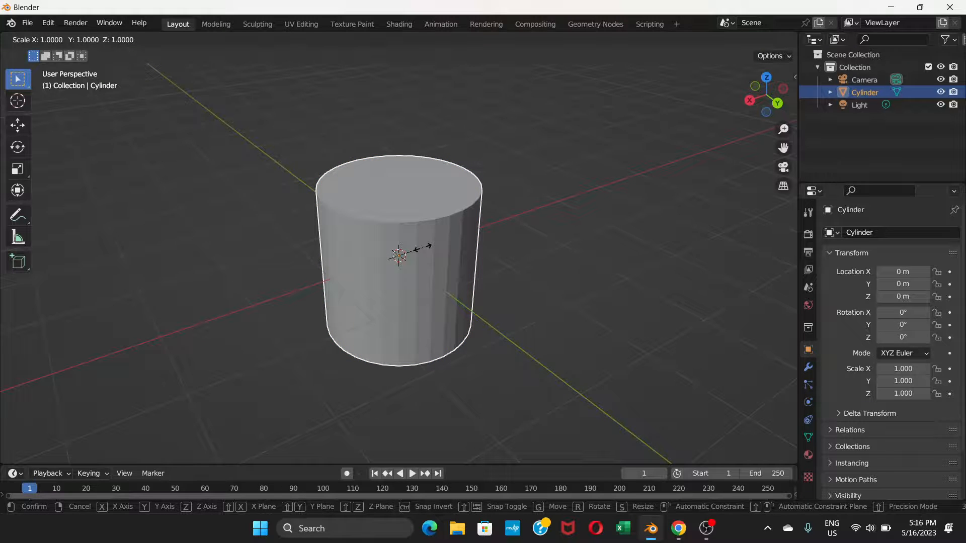
pyautogui.hotkey('shift', 'z')
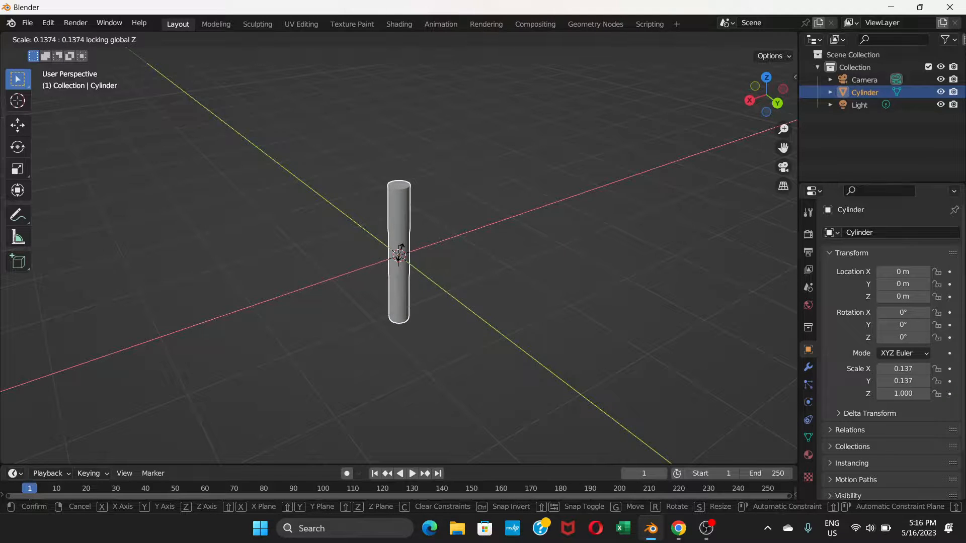
pyautogui.click(401, 250)
pyautogui.moveTo(401, 222); pyautogui.dragTo(370, 227, button='middle')
pyautogui.scroll(3, 404, 229)
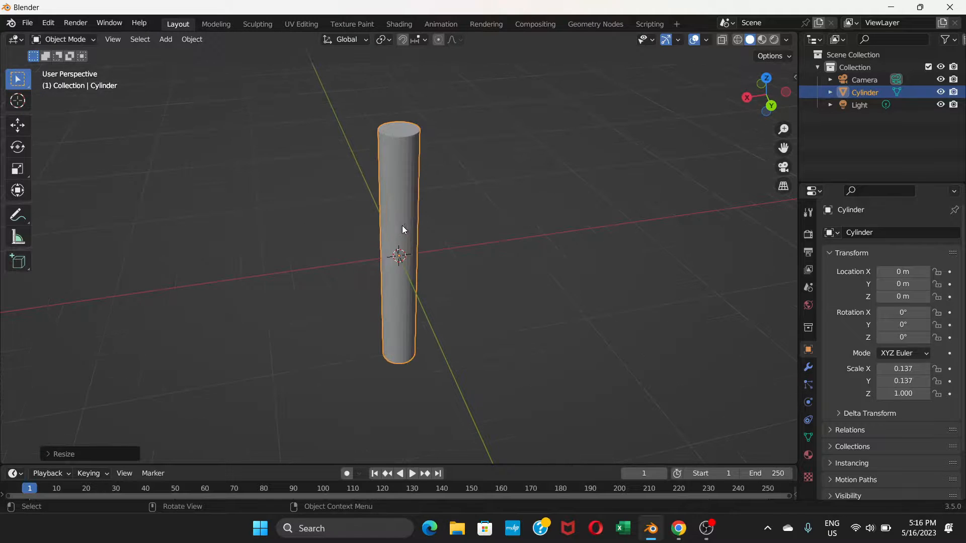
pyautogui.scroll(-3, 405, 222)
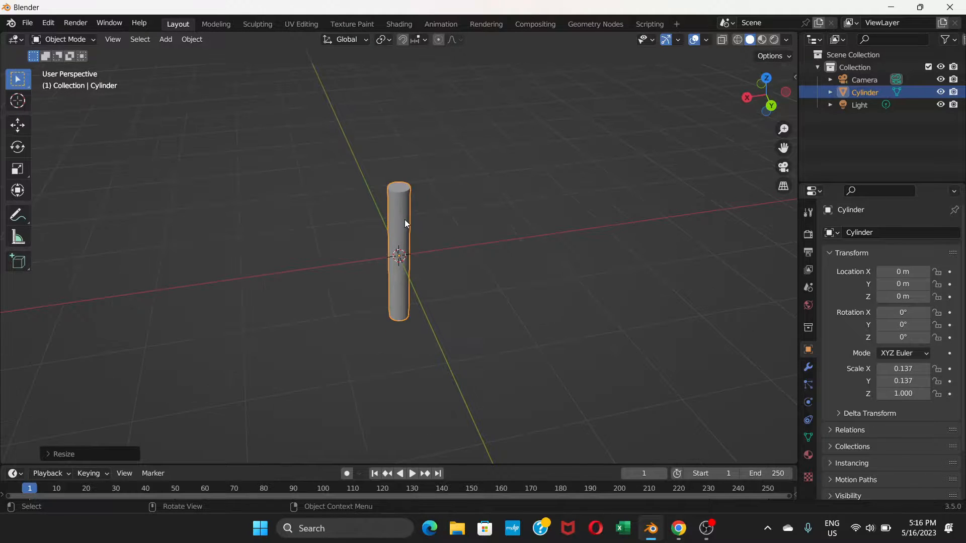